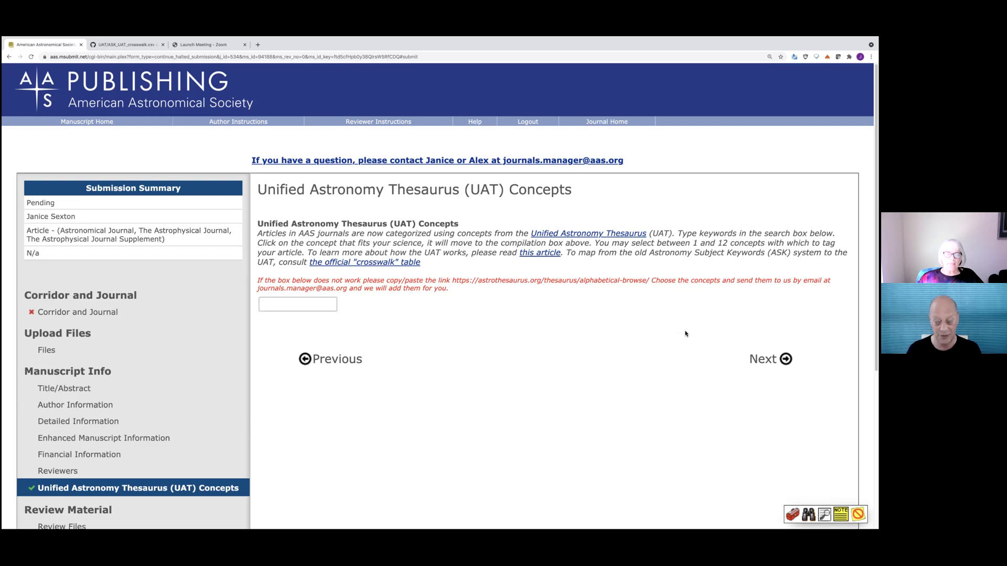
pyautogui.scroll(-1, 666, 388)
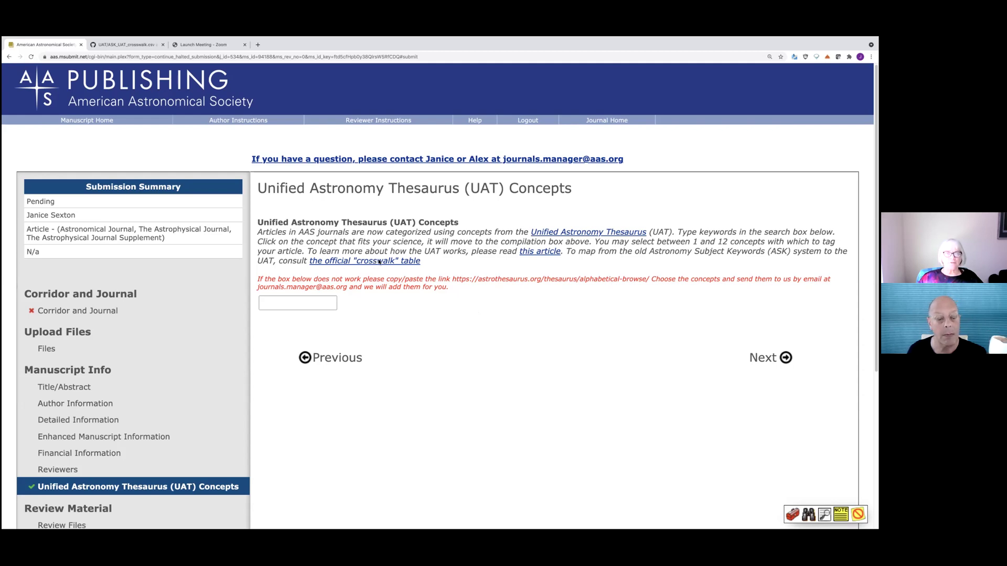
pyautogui.click(141, 43)
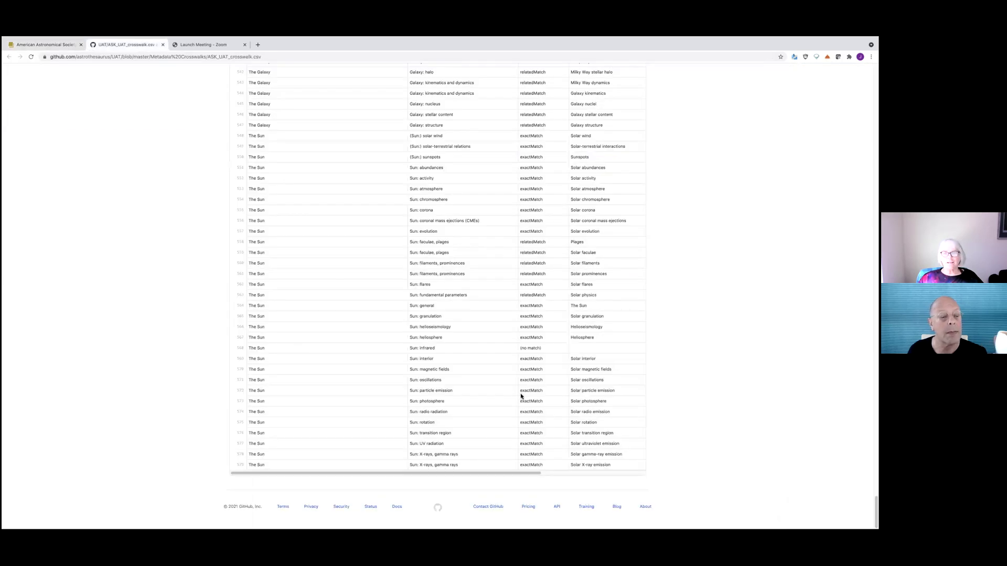
pyautogui.scroll(5, 522, 395)
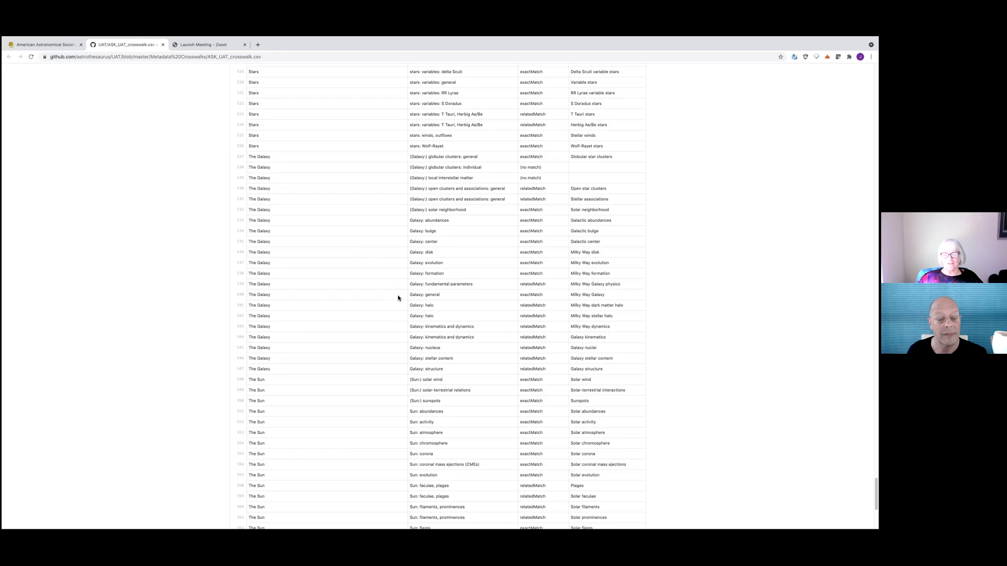
pyautogui.scroll(-5, 399, 295)
pyautogui.scroll(20, 413, 290)
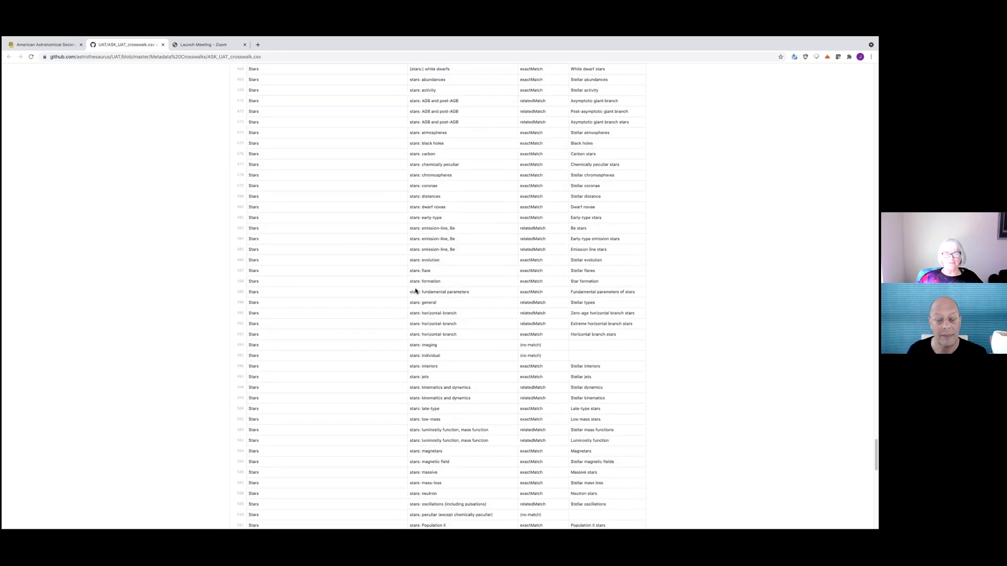
pyautogui.scroll(20, 416, 286)
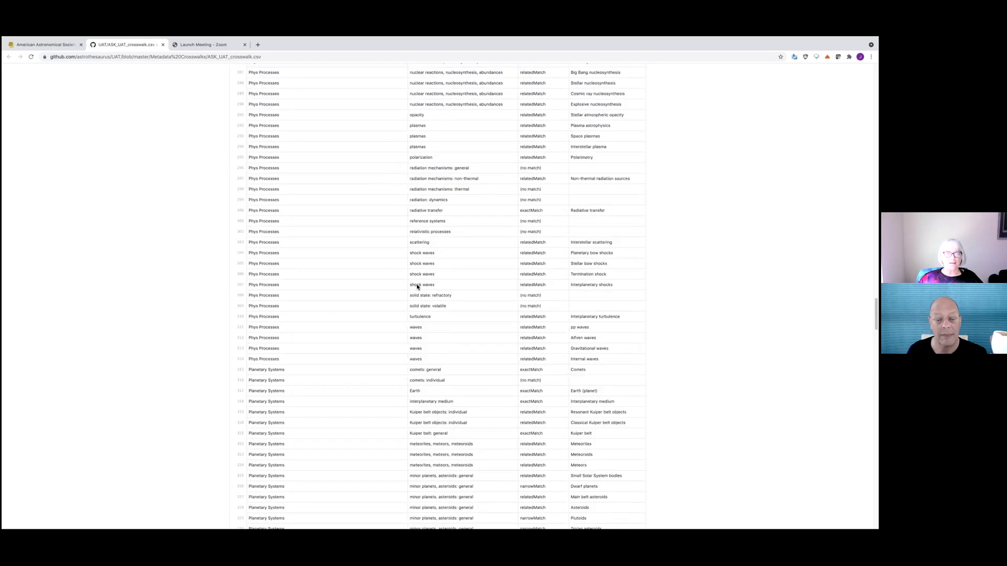
pyautogui.scroll(20, 422, 275)
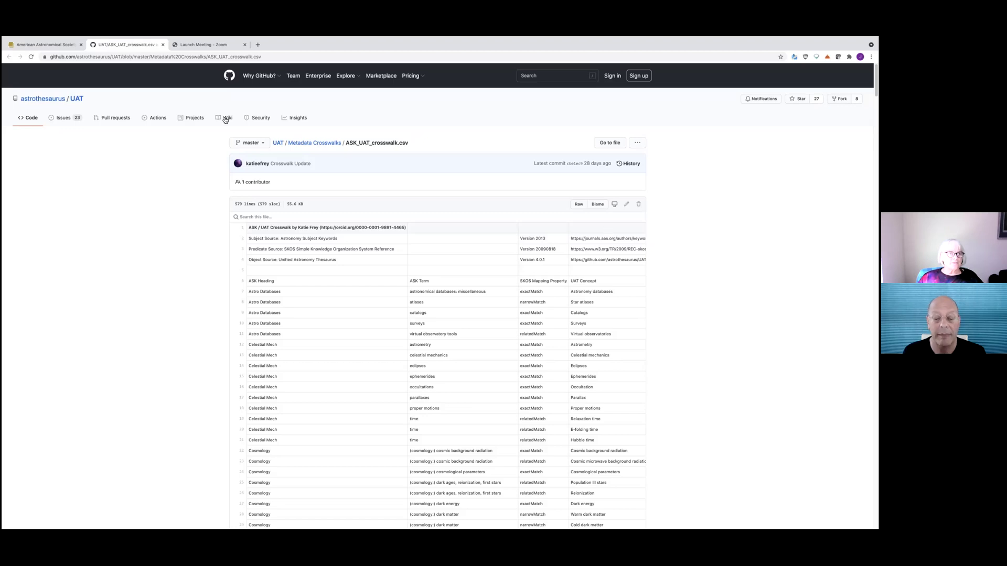
pyautogui.click(56, 46)
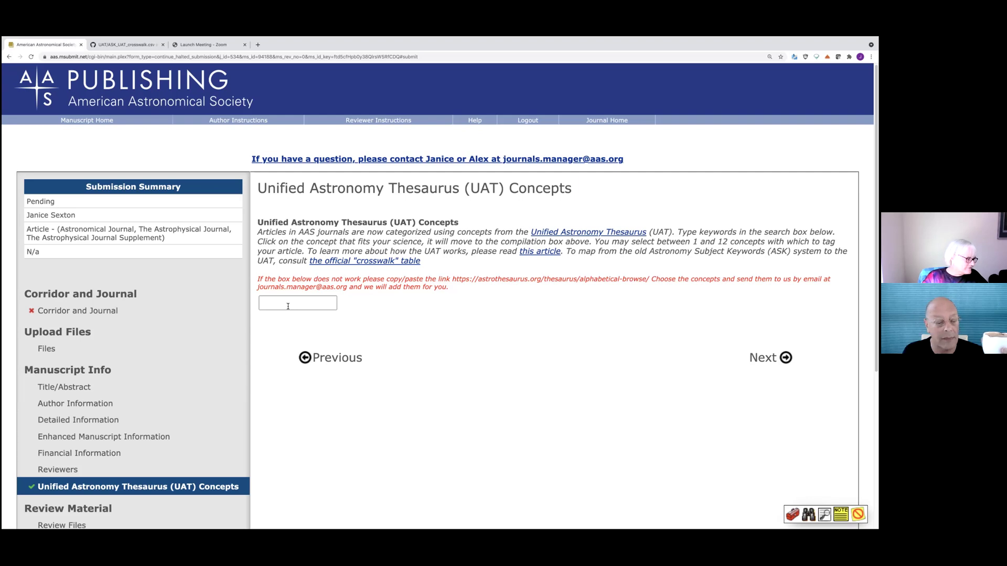
pyautogui.scroll(-5, 288, 308)
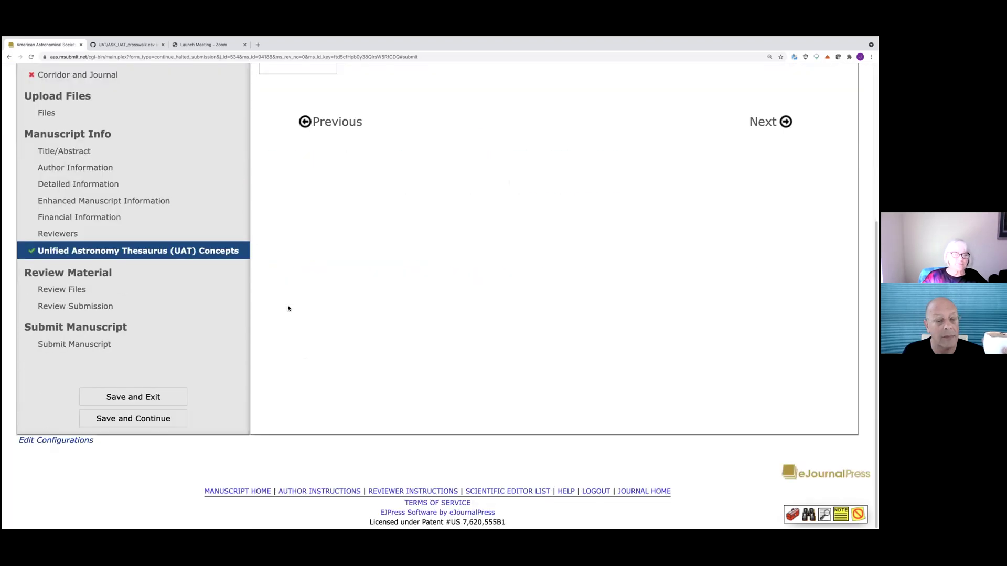
pyautogui.scroll(5, 341, 272)
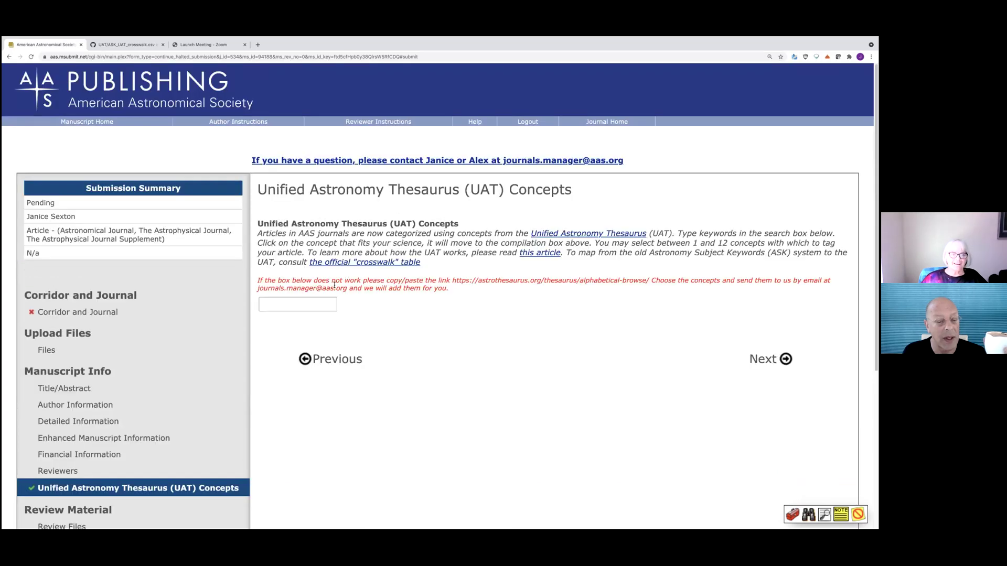
# - Search the UAT for 'gamma-ray astronomy' and add Gamma-ray astronomy (628) to Added Concepts
pyautogui.click(302, 305)
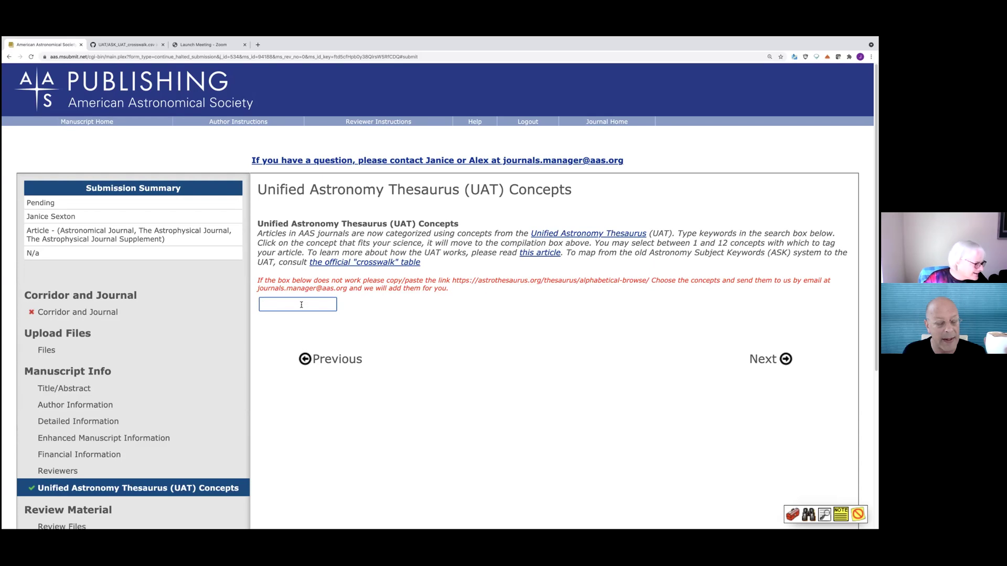
pyautogui.write('gamma')
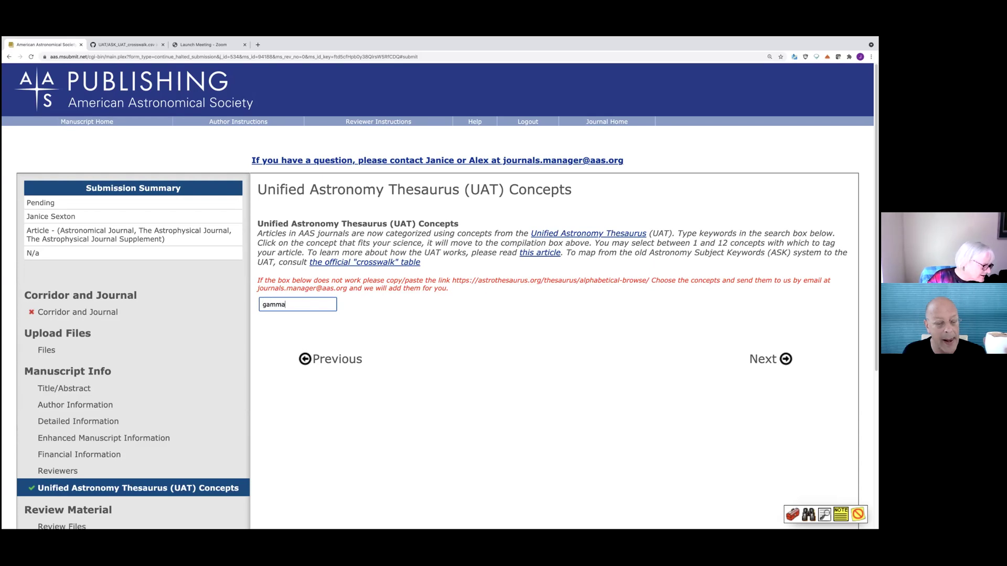
pyautogui.write('-ray as')
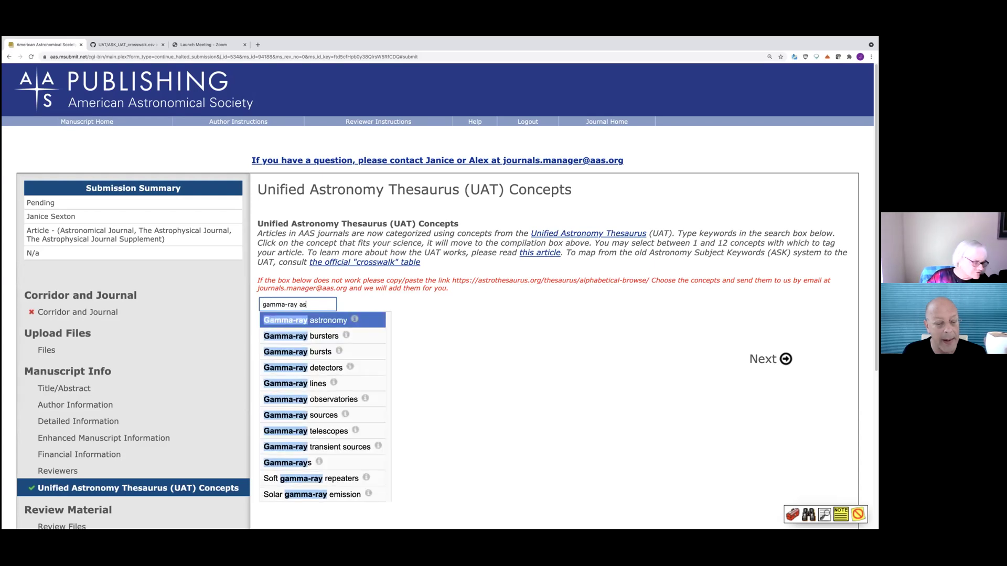
pyautogui.write('tronomy')
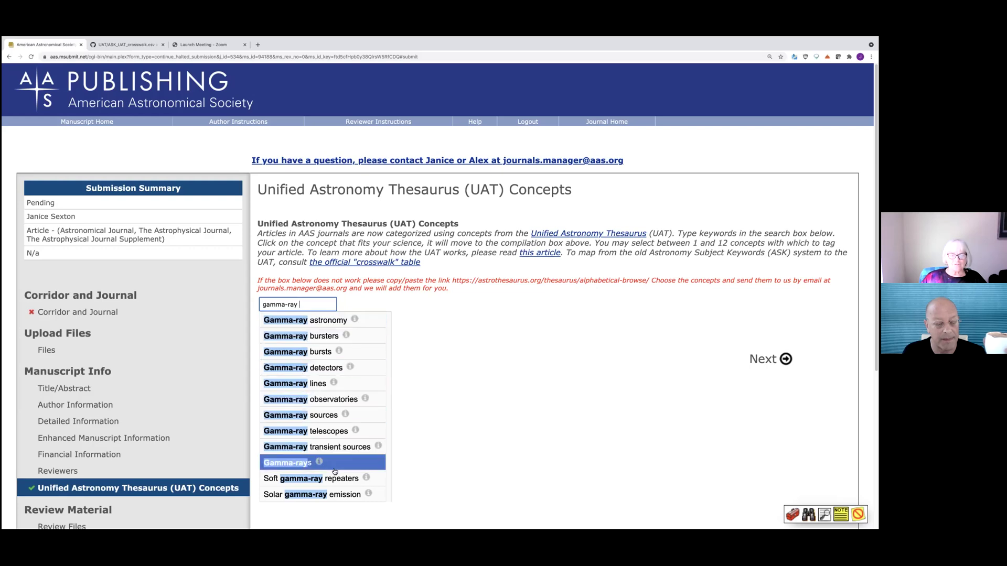
pyautogui.click(324, 322)
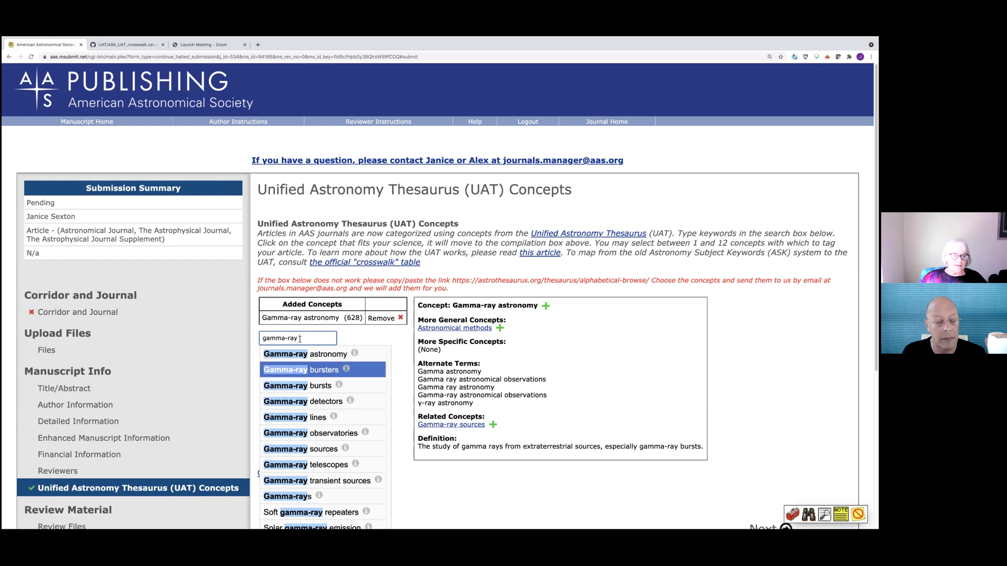
# - Add Gamma-ray telescopes (634) as the second concept, then start a search for 'burst a'
pyautogui.press('super+a')
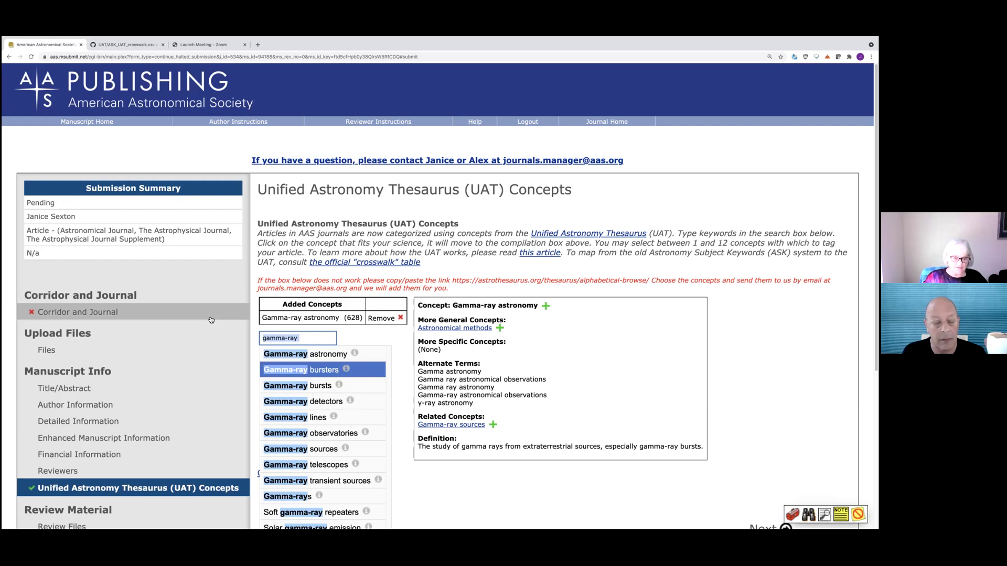
pyautogui.click(318, 467)
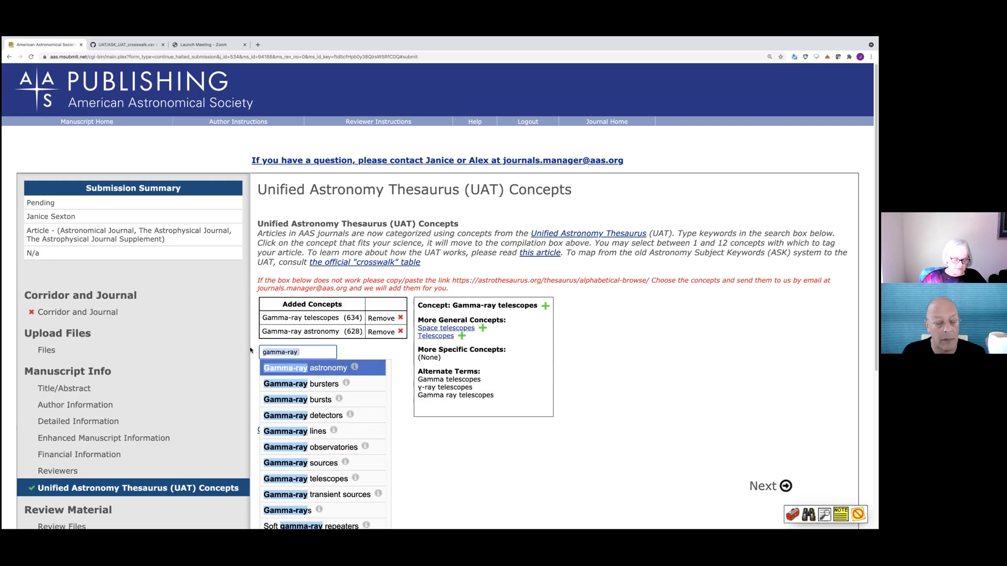
pyautogui.write('bu')
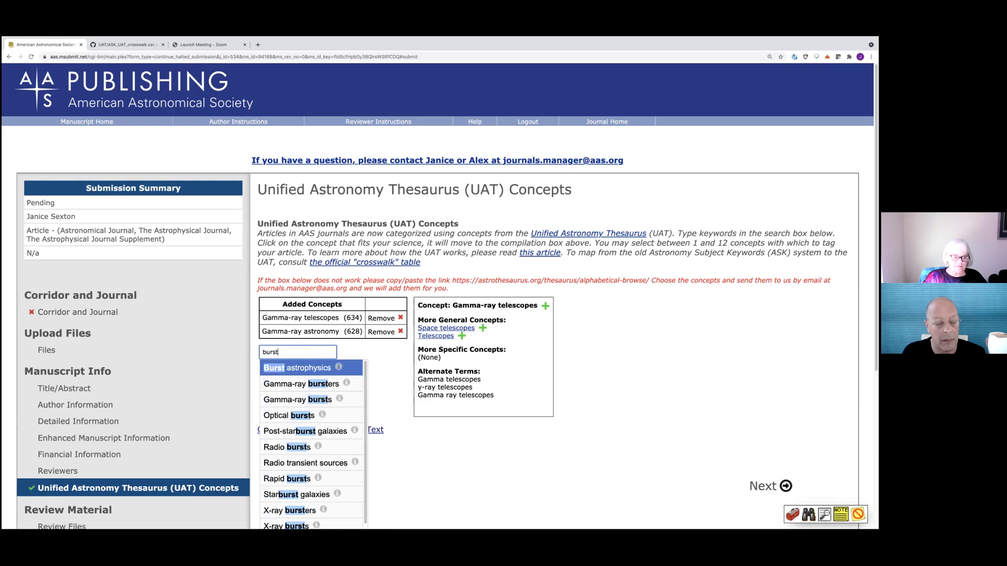
pyautogui.write('rst')
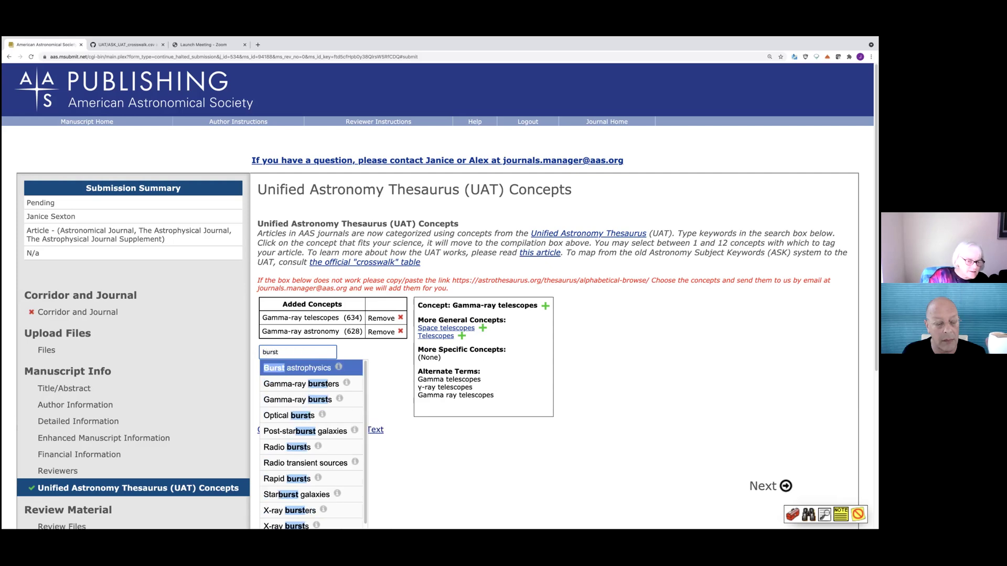
pyautogui.write(' a')
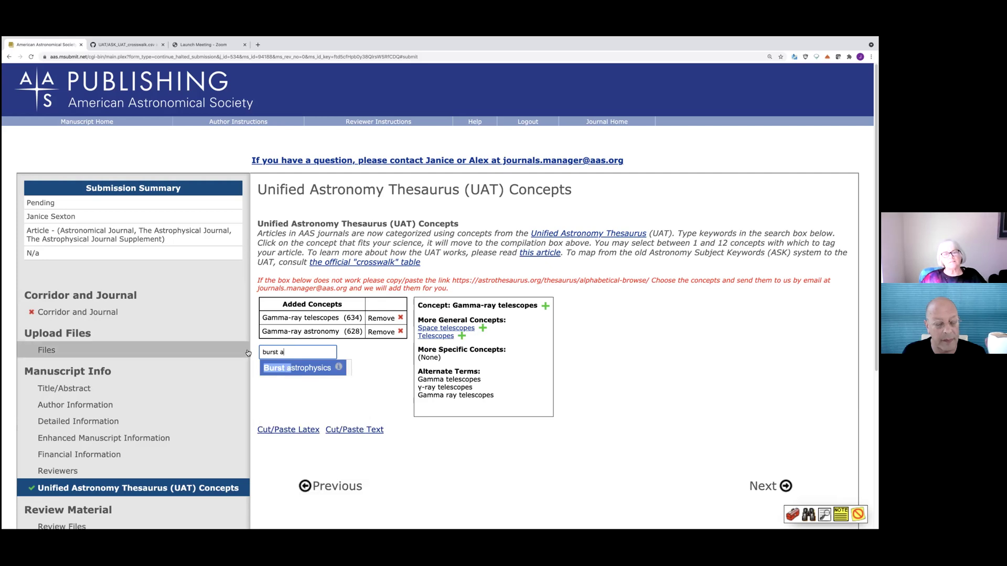
# - Add Burst astrophysics (187) and High energy astrophysics (739), then select the leftover search text
pyautogui.click(309, 368)
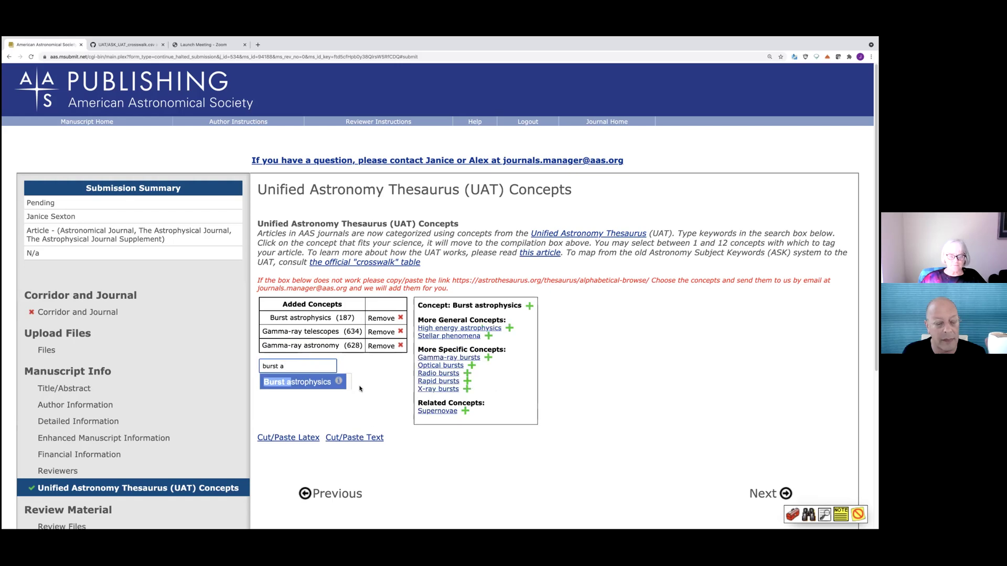
pyautogui.tripleClick(279, 366)
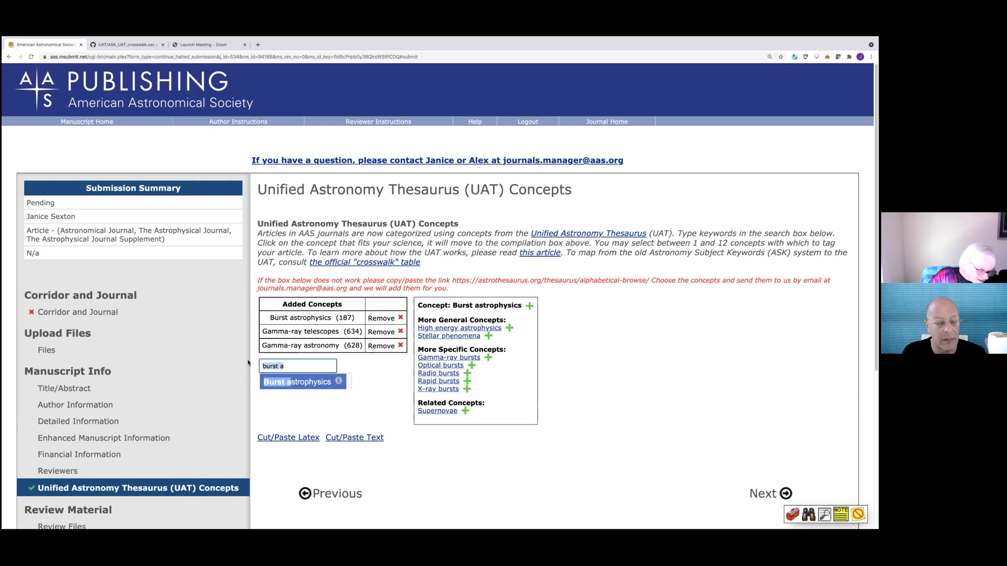
pyautogui.write('high ')
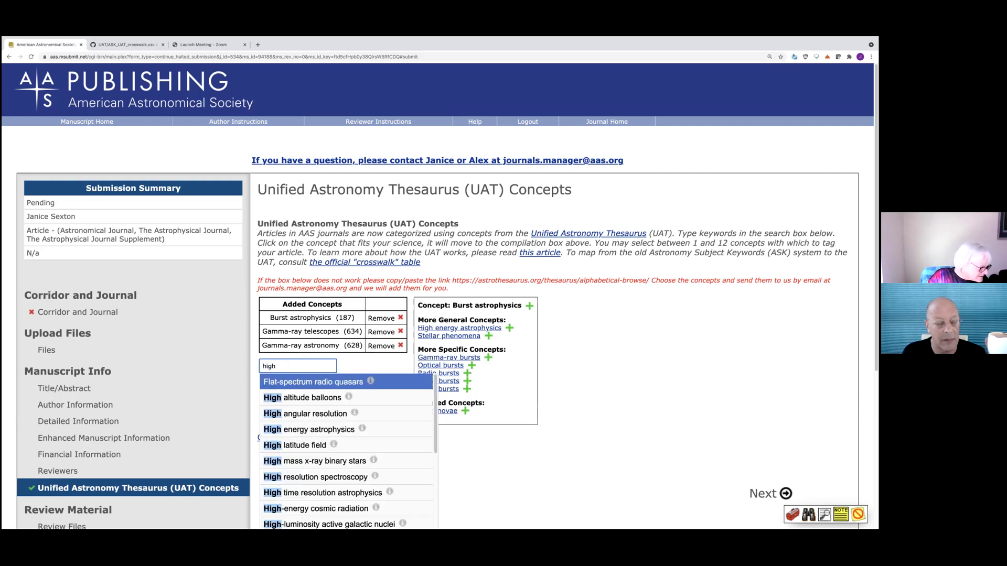
pyautogui.write('energy')
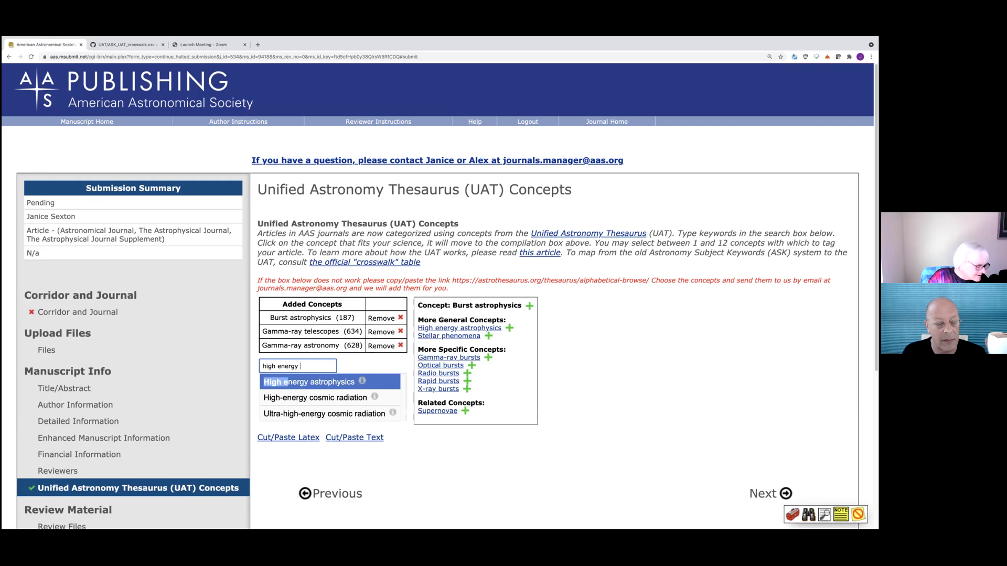
pyautogui.write(' as')
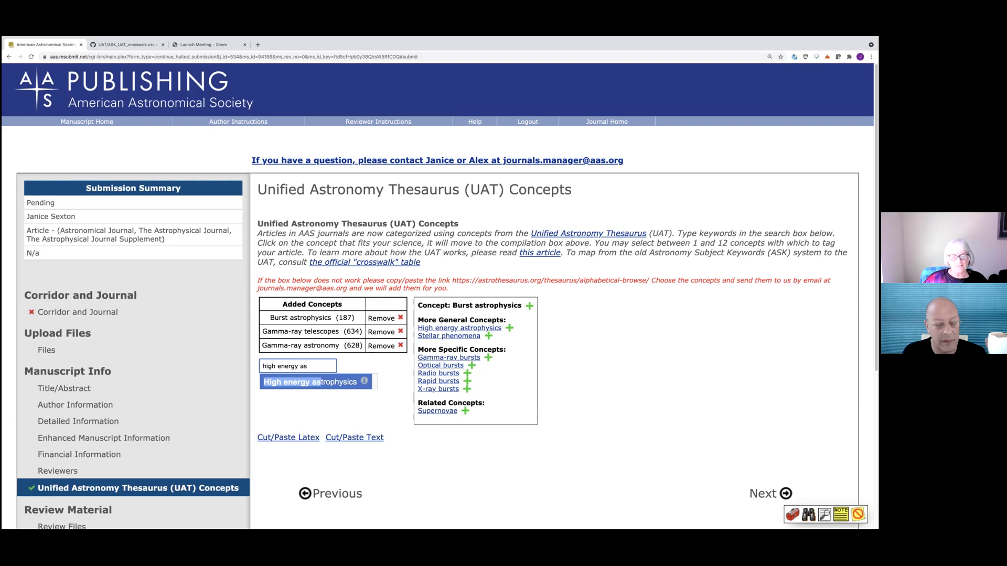
pyautogui.press('Return')
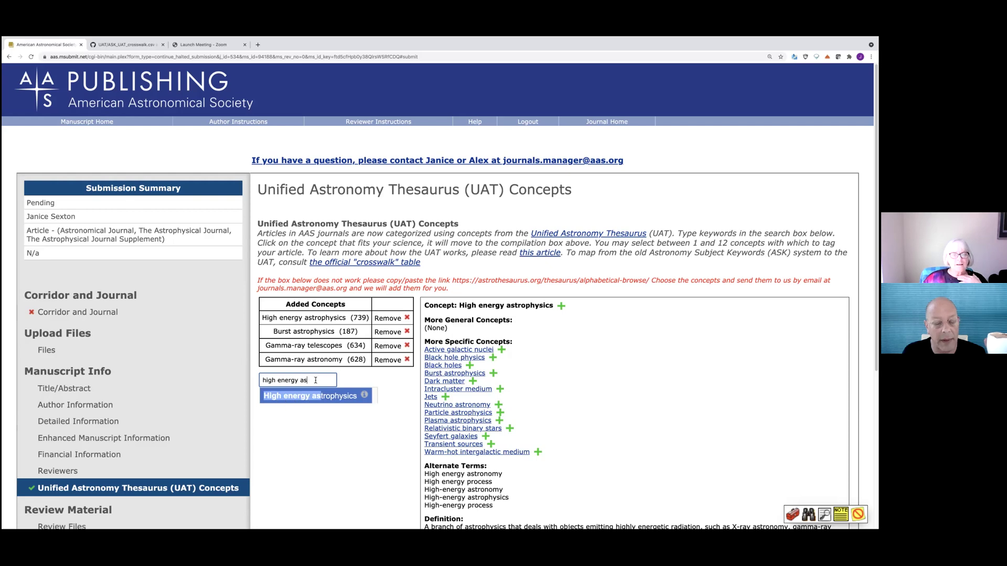
pyautogui.moveTo(315, 382); pyautogui.dragTo(258, 379)
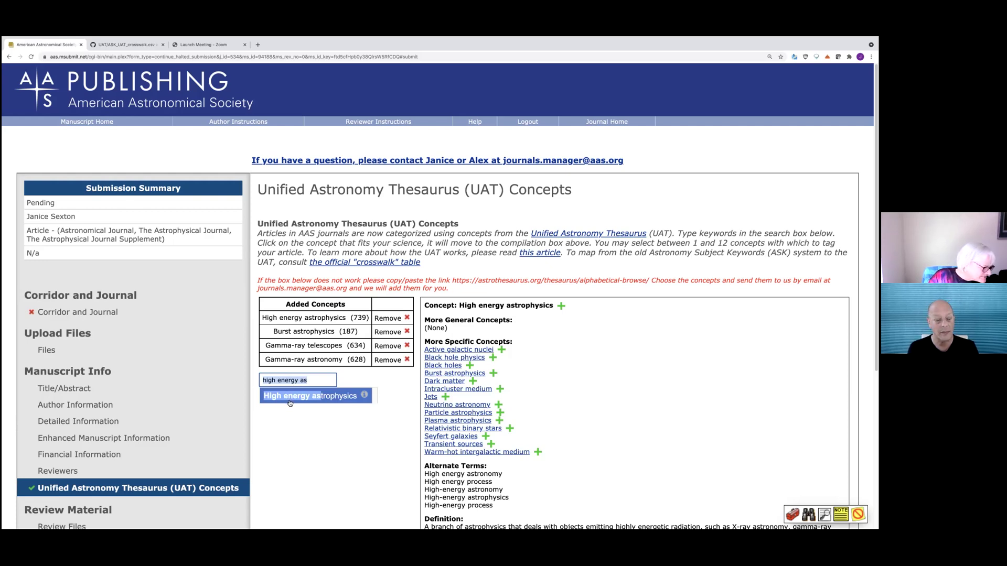
# - Search 'soft gam' and add Soft gamma-ray repeaters (1471) as the fifth concept
pyautogui.write('soft')
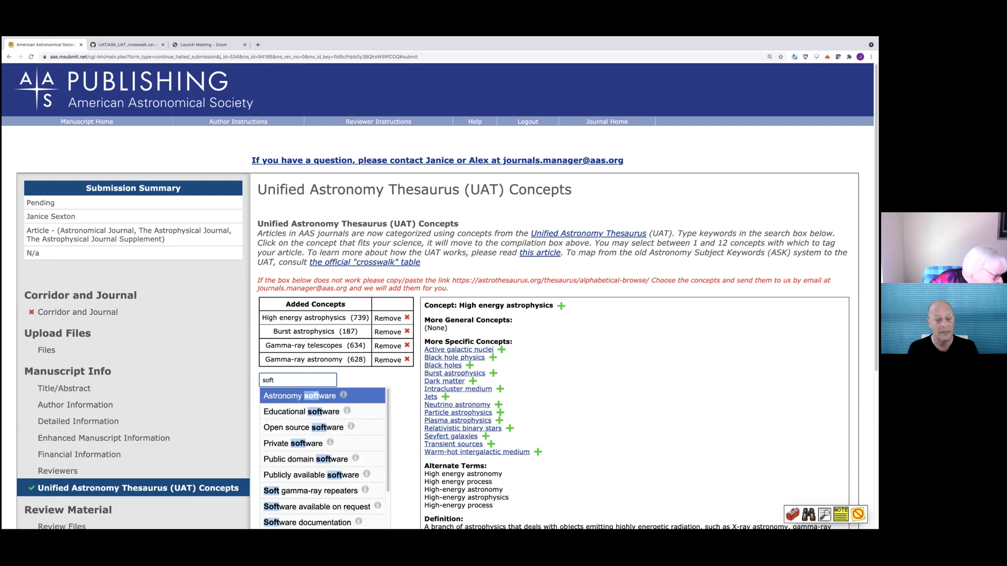
pyautogui.write(' ga')
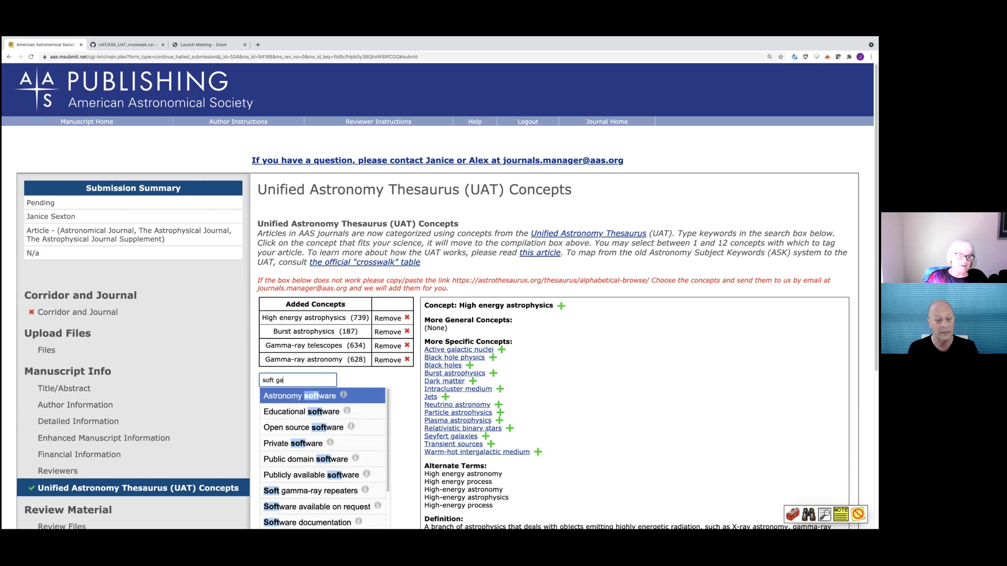
pyautogui.write('m')
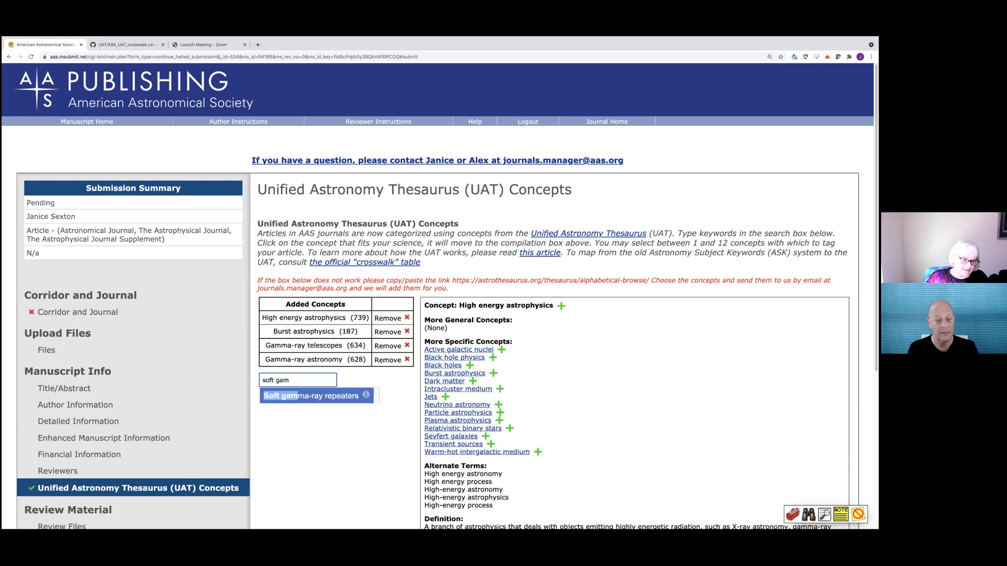
pyautogui.click(313, 397)
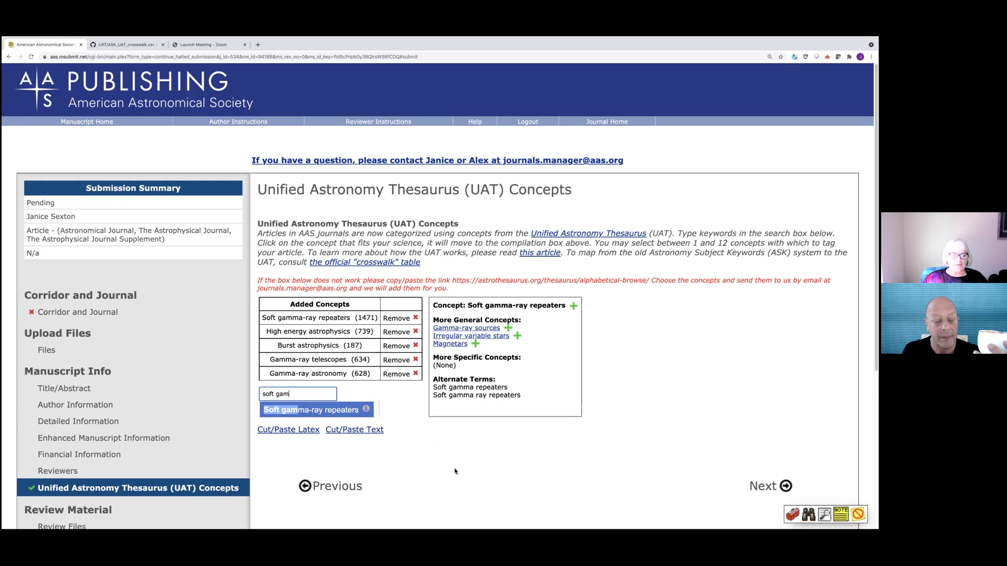
pyautogui.scroll(-2, 443, 459)
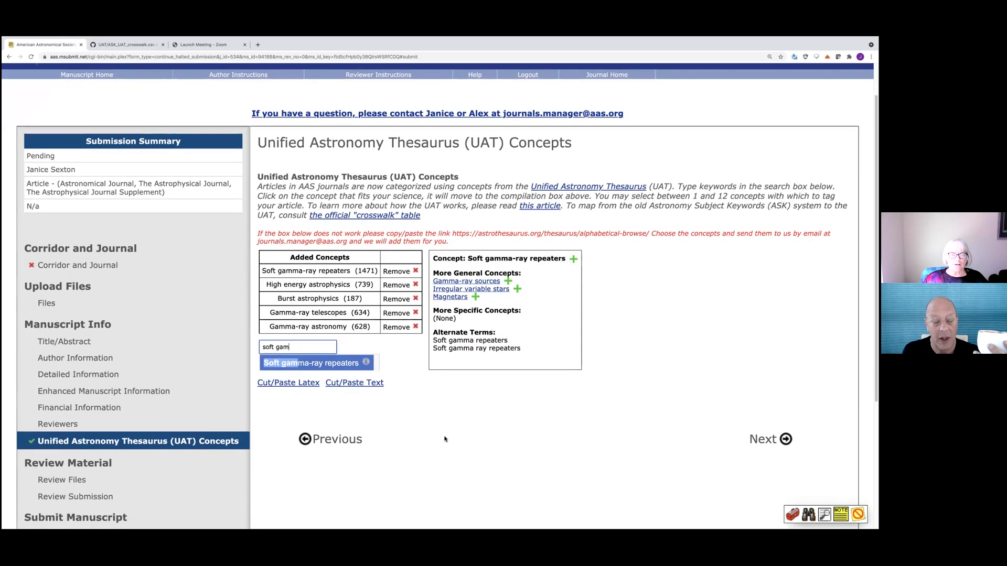
pyautogui.scroll(-1, 445, 439)
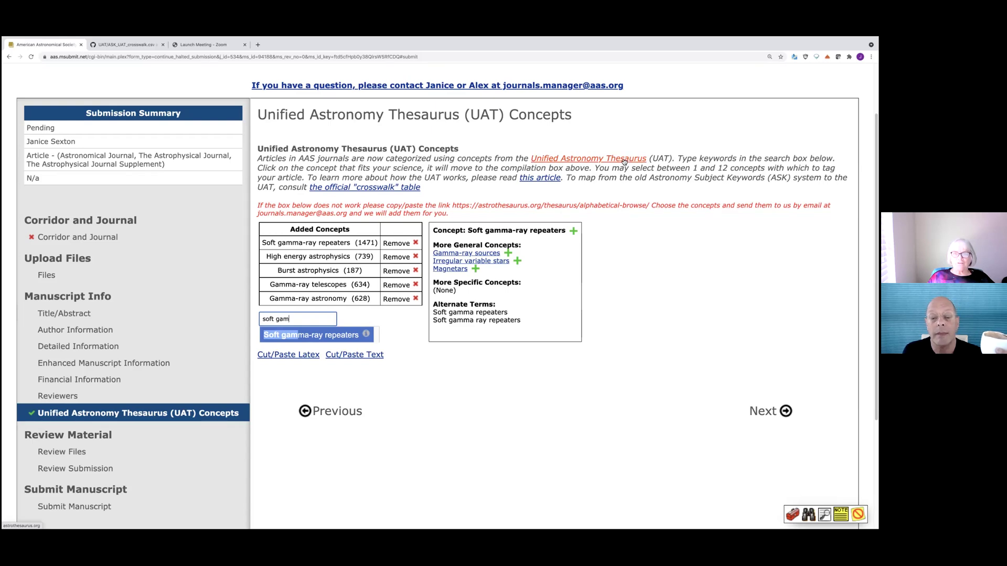
# - Open the Unified Astronomy Thesaurus homepage at astrothesaurus.org in a new tab
pyautogui.click(625, 159)
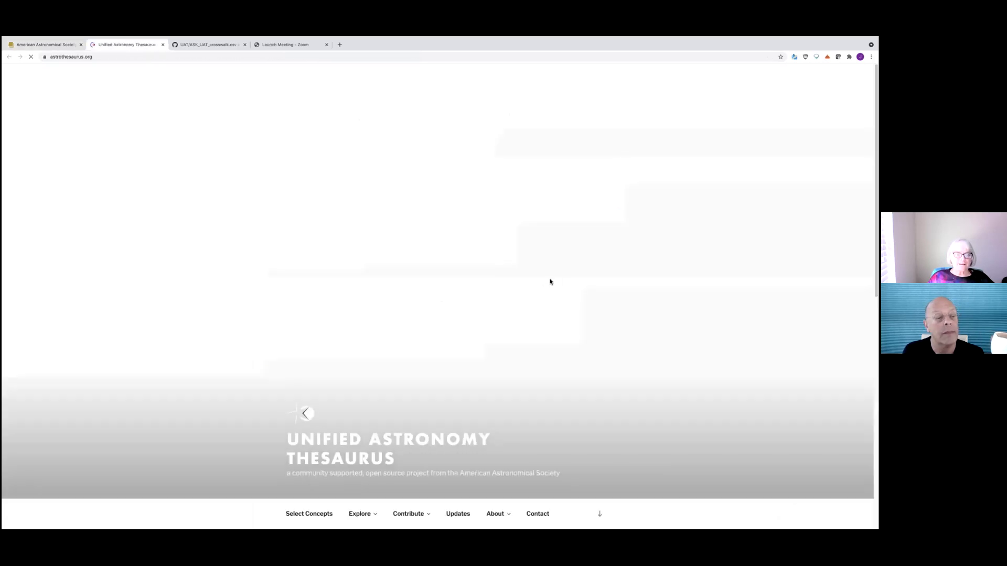
pyautogui.scroll(-8, 555, 283)
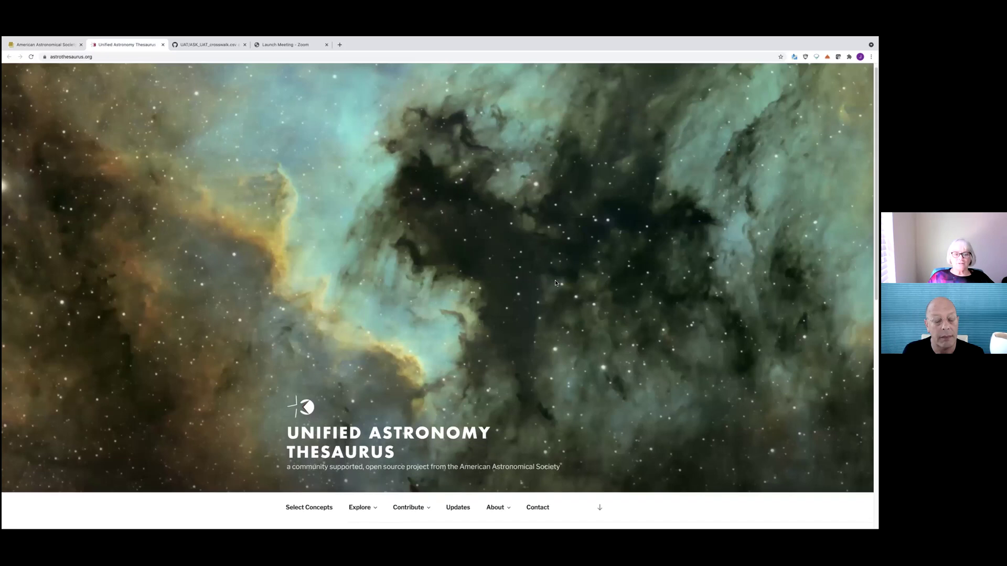
pyautogui.scroll(-1, 555, 279)
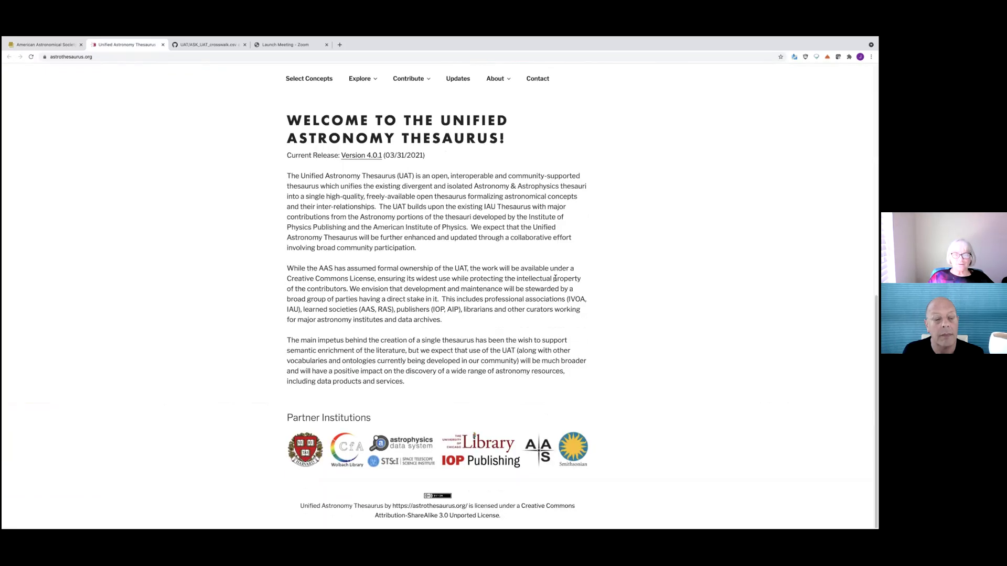
pyautogui.scroll(10, 555, 279)
pyautogui.moveTo(365, 478)
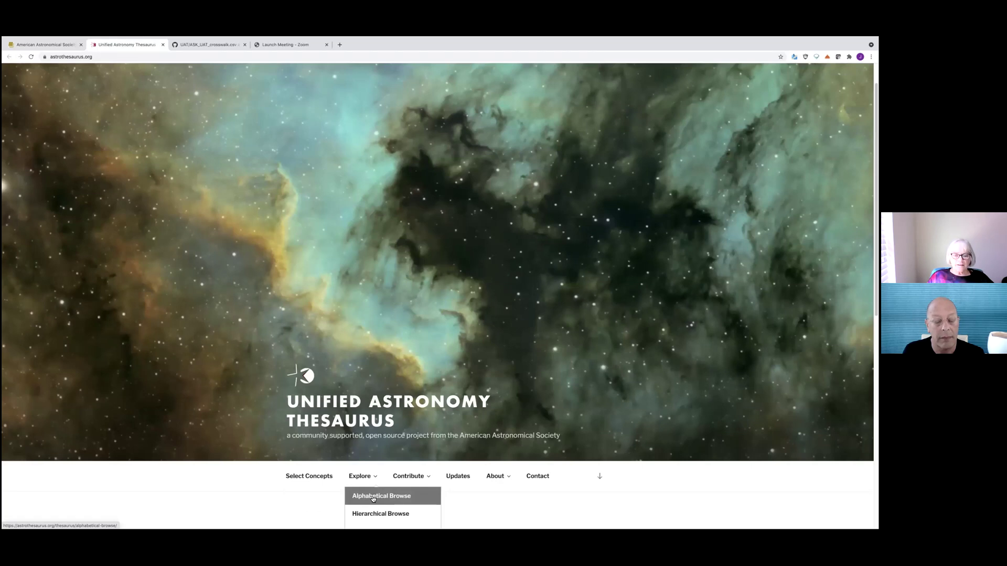
# - Open the UAT Alphabetical Browse index and look through the concepts beginning with P
pyautogui.click(373, 497)
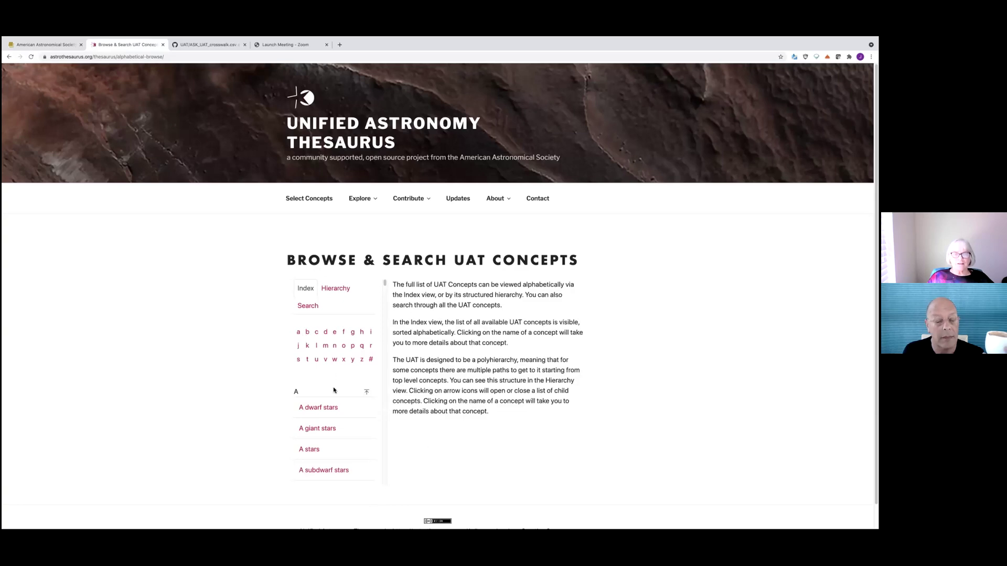
pyautogui.scroll(-5, 337, 411)
pyautogui.scroll(-3, 340, 412)
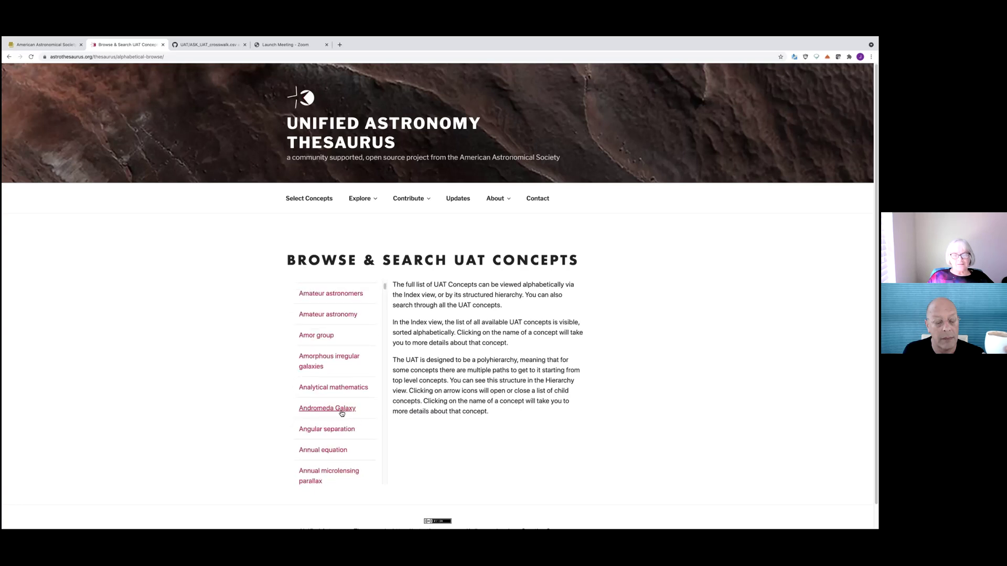
pyautogui.scroll(10, 344, 405)
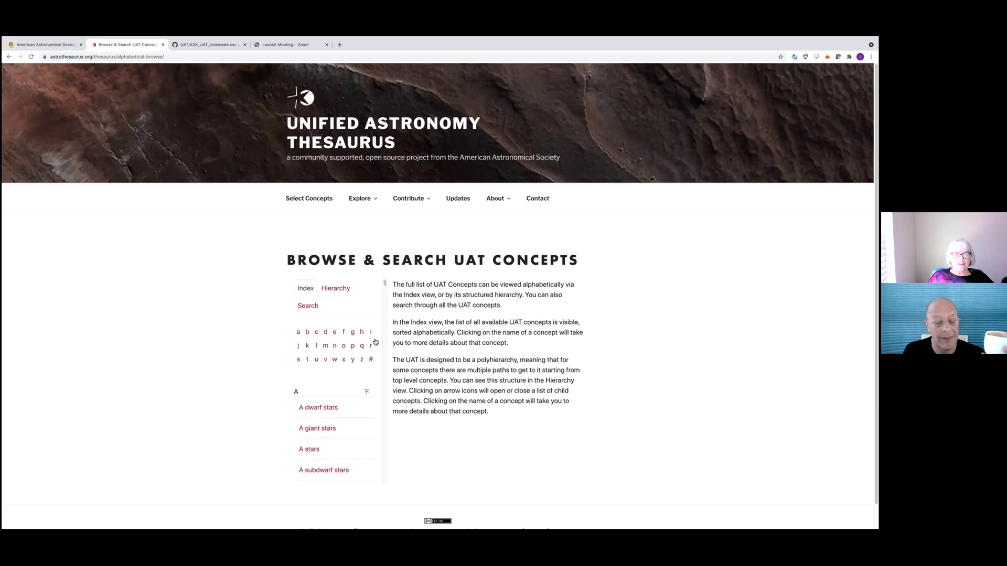
pyautogui.click(354, 348)
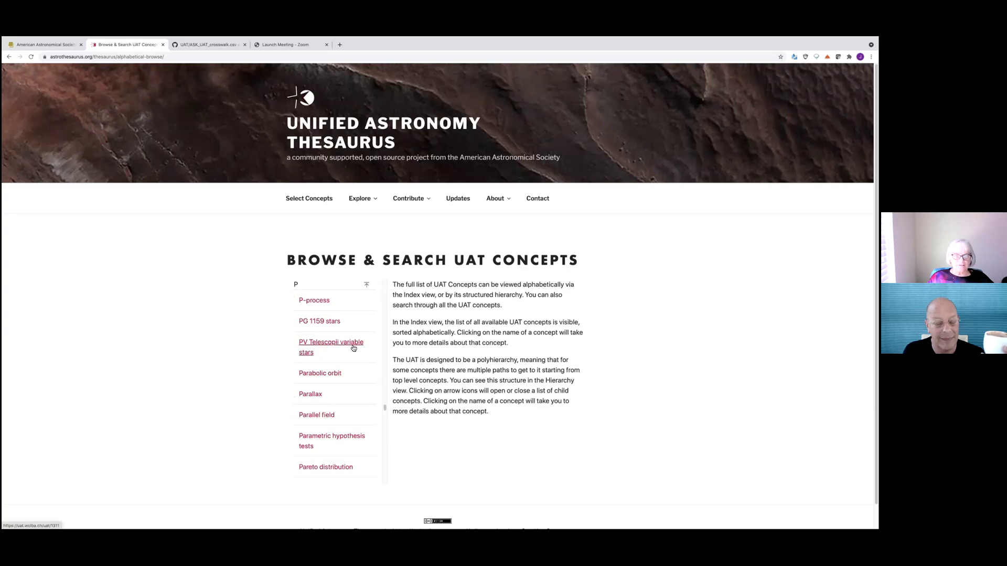
pyautogui.scroll(2, 338, 427)
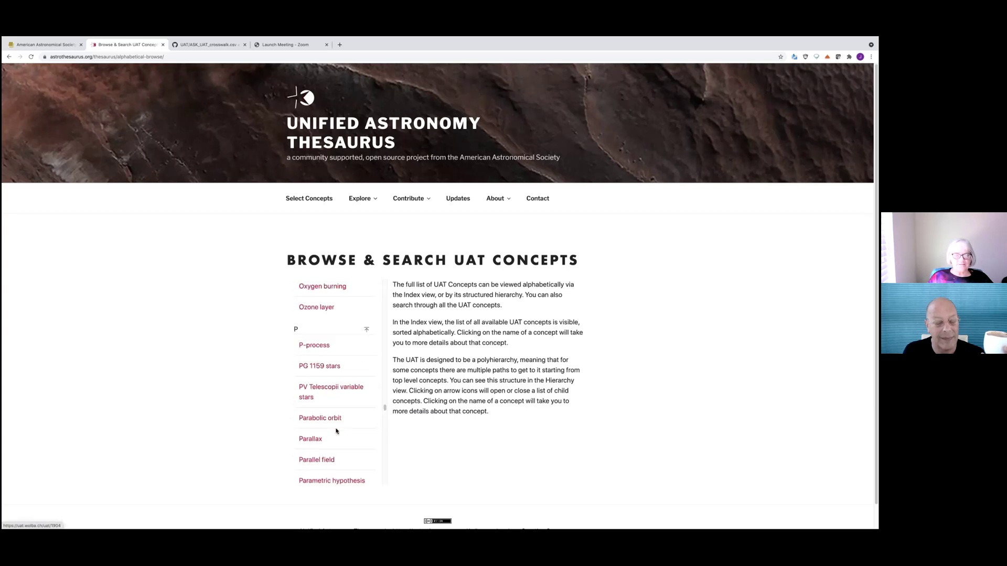
pyautogui.scroll(-8, 340, 427)
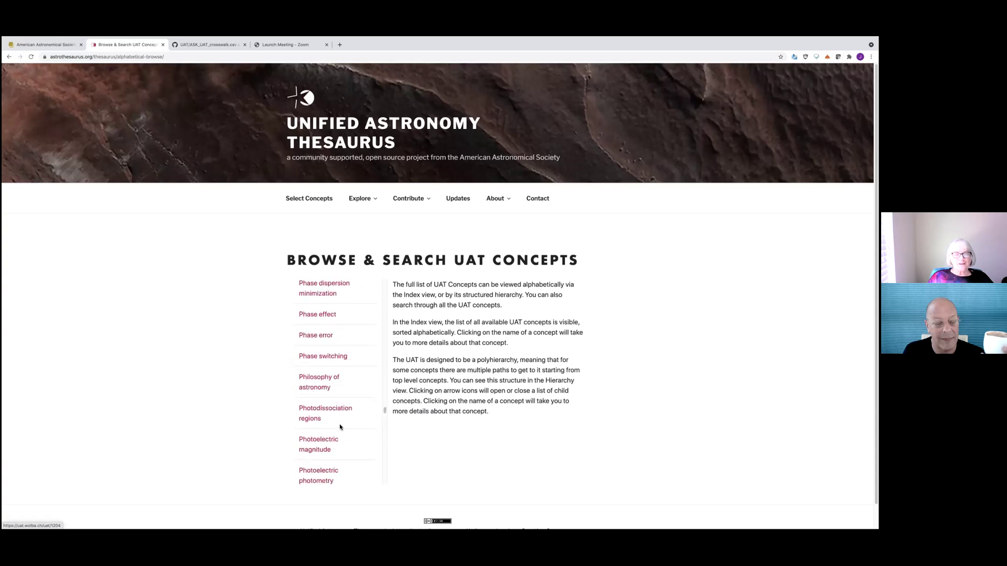
pyautogui.scroll(-1, 340, 427)
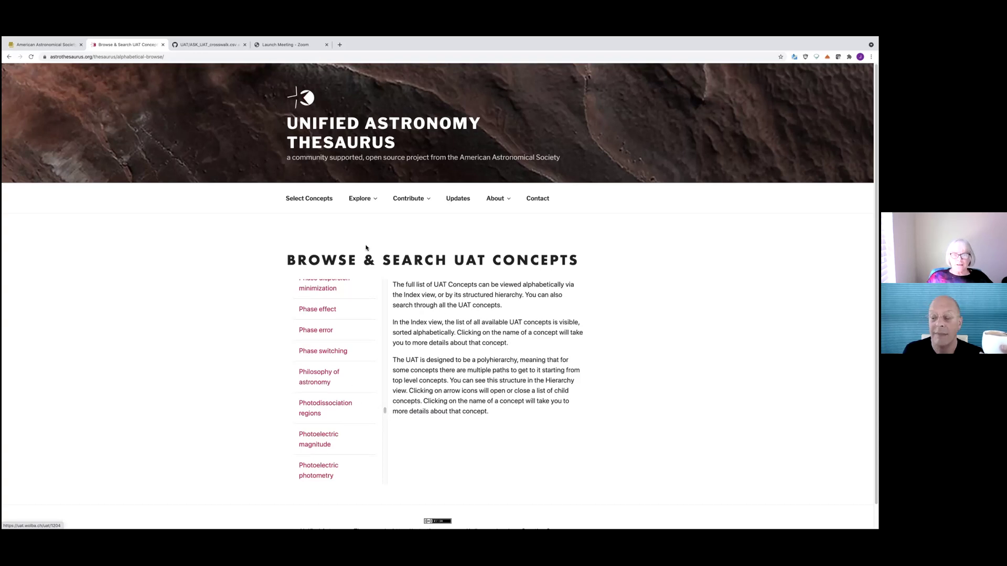
pyautogui.scroll(-1, 410, 325)
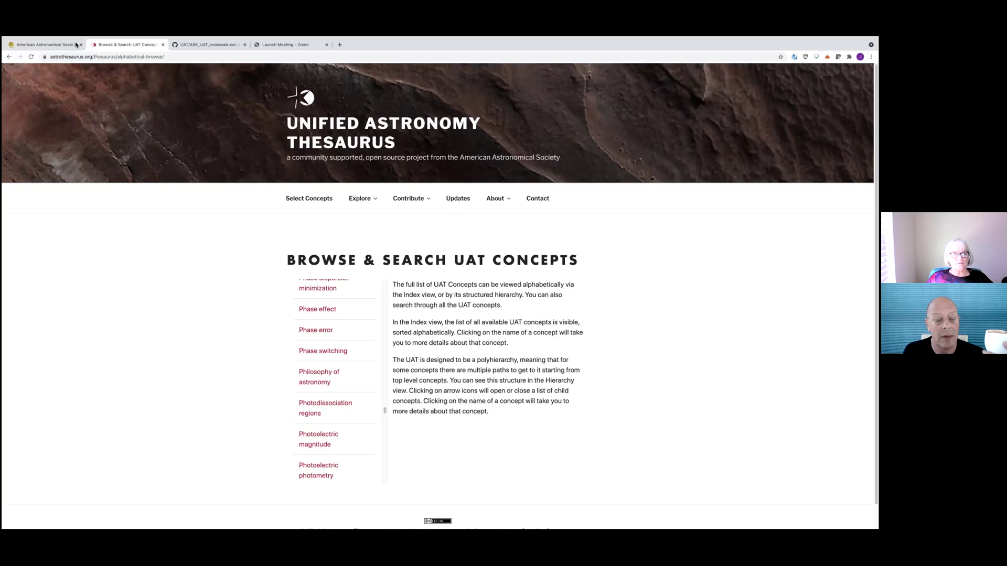
# - Switch back to the AAS submission tab at the UAT Concepts step with five concepts
pyautogui.click(57, 45)
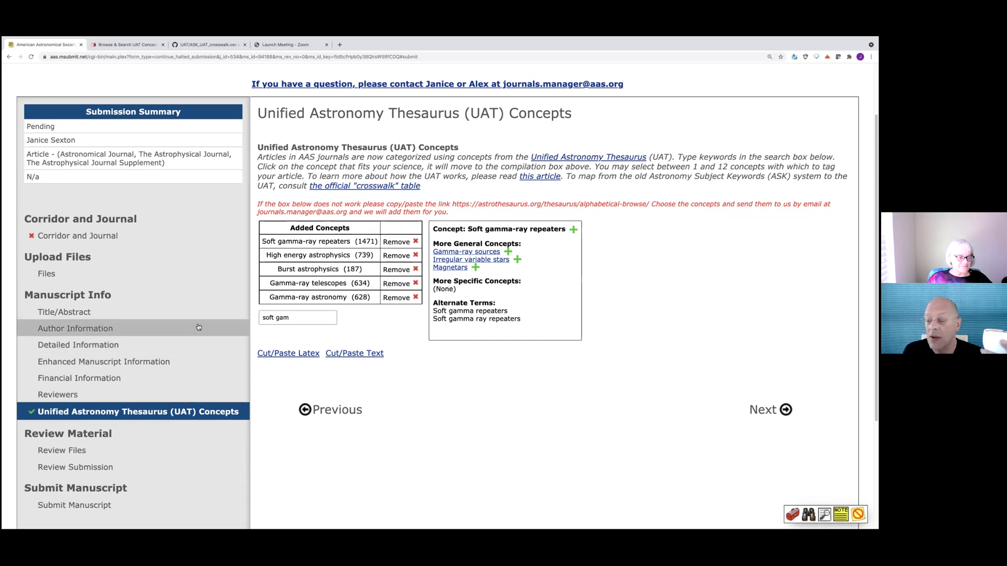
pyautogui.scroll(-3, 198, 328)
pyautogui.scroll(6, 199, 328)
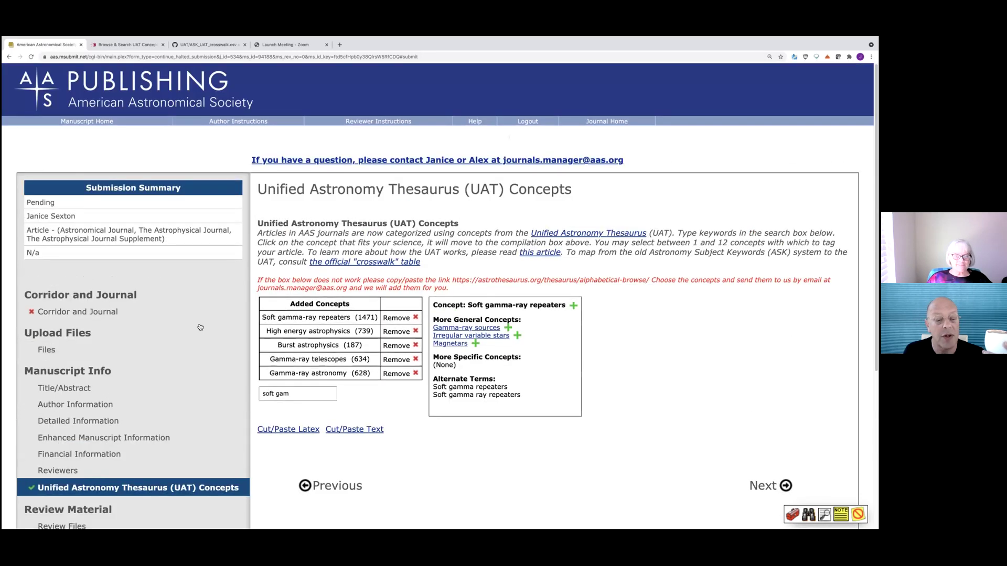
pyautogui.scroll(-4, 200, 326)
pyautogui.scroll(1, 200, 327)
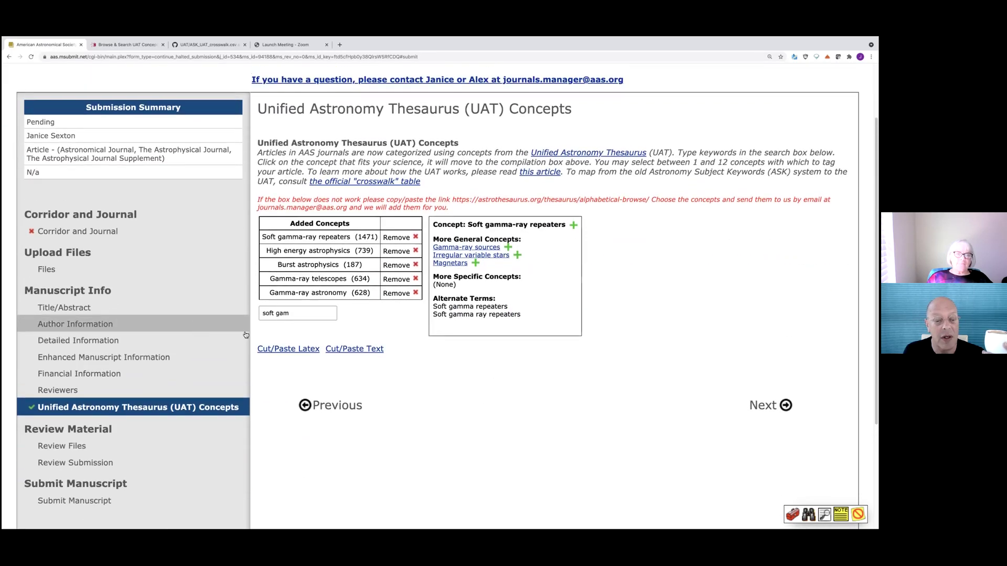
# - Re-enter 'soft gamma-ray repeaters' in the UAT search, then save and proceed to Review Files
pyautogui.click(296, 314)
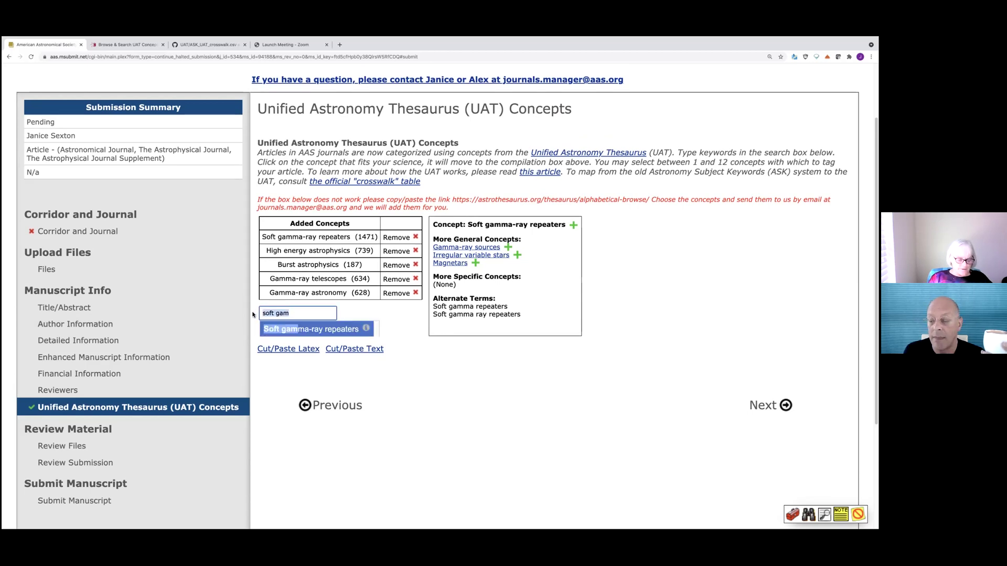
pyautogui.write('soft ')
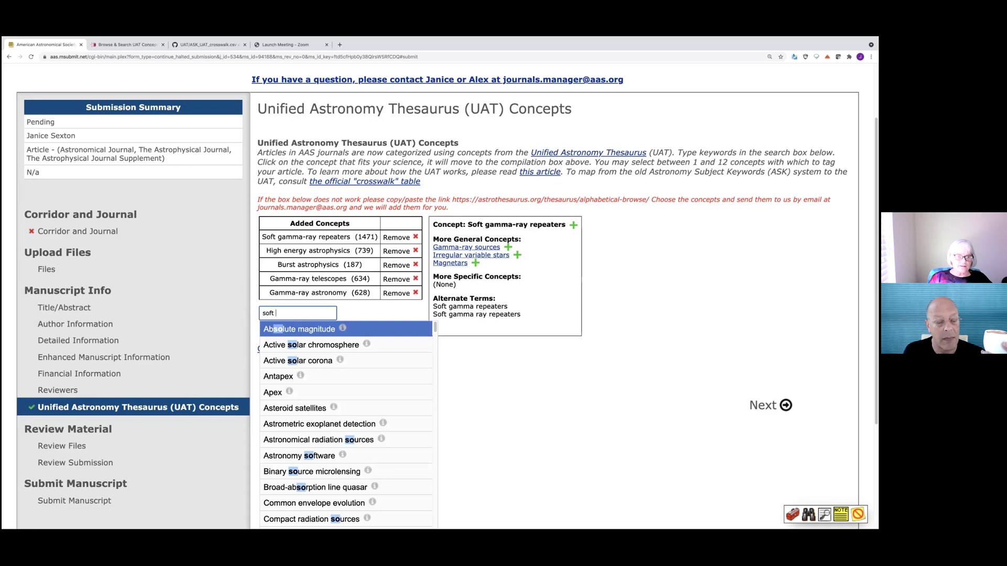
pyautogui.write('gammm')
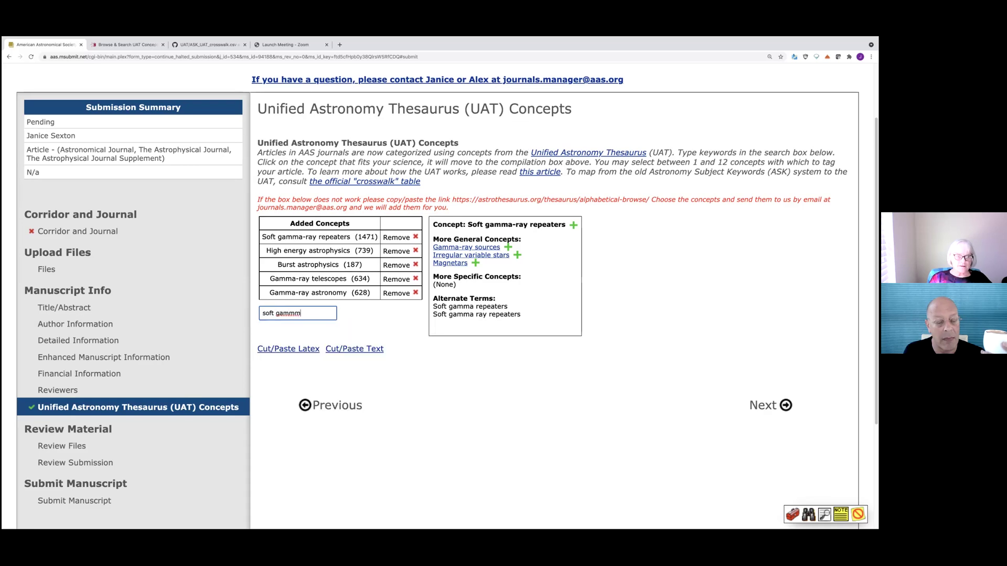
pyautogui.write('-')
pyautogui.press('BackSpace')
pyautogui.press('BackSpace')
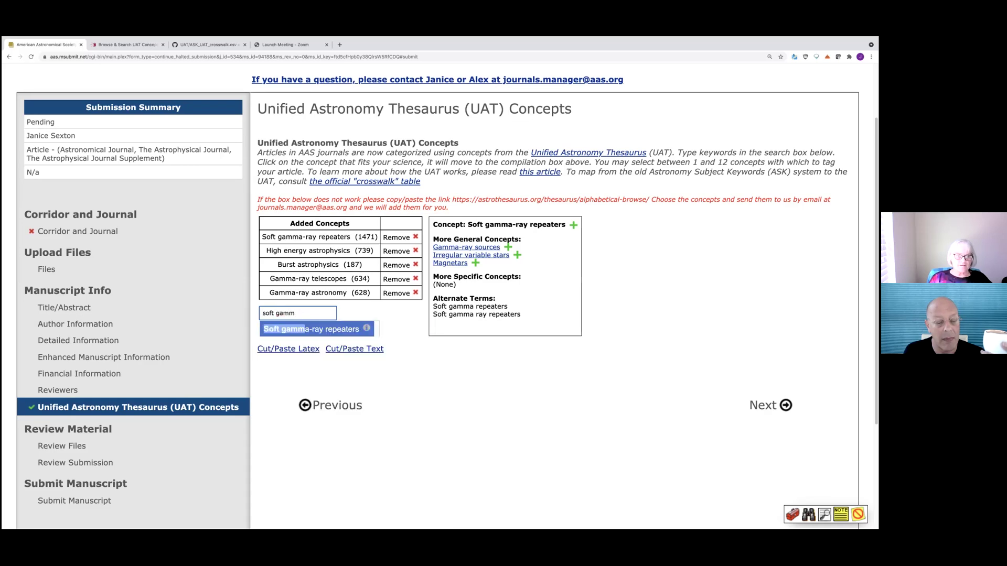
pyautogui.write('a-ray reap')
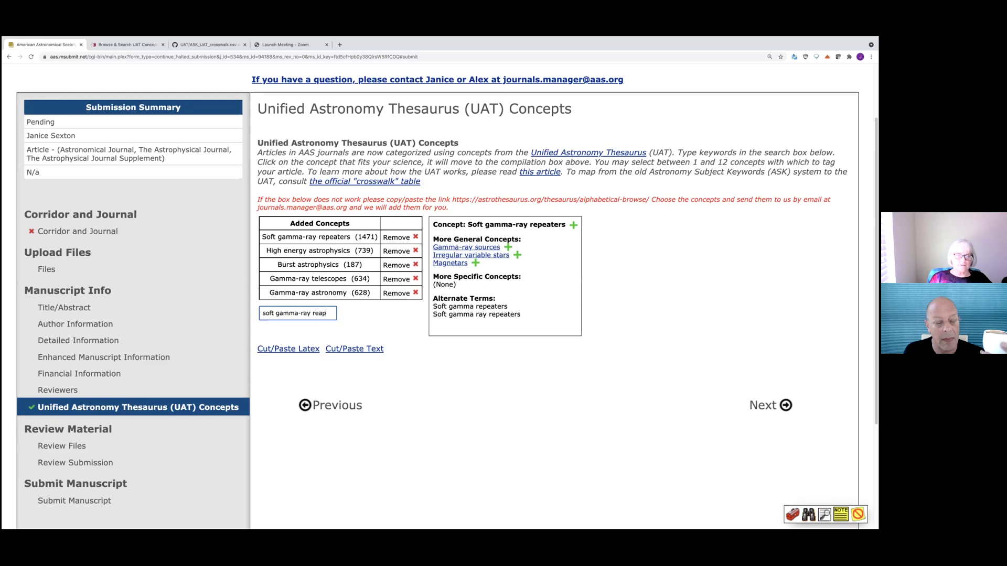
pyautogui.press('BackSpace')
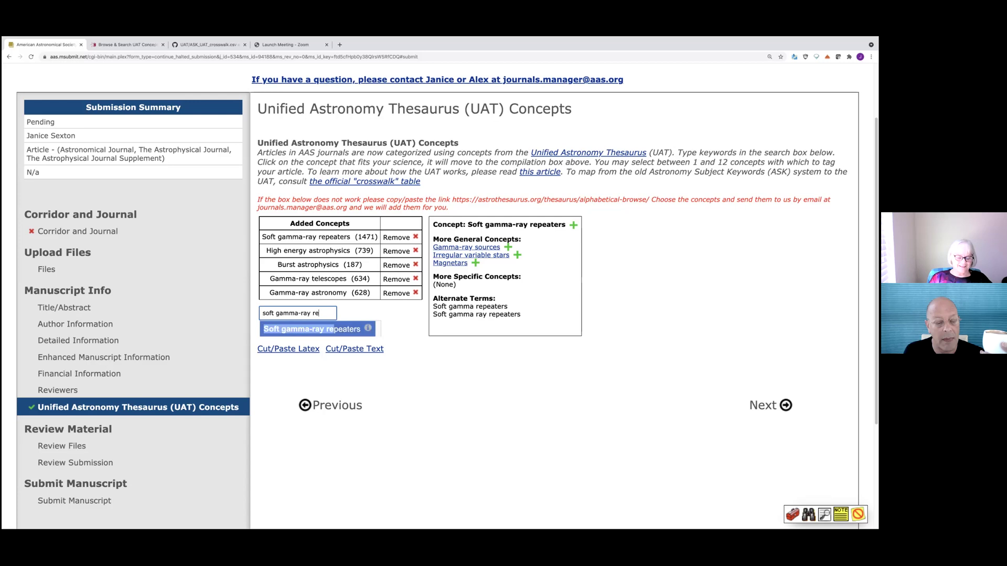
pyautogui.write('peaters')
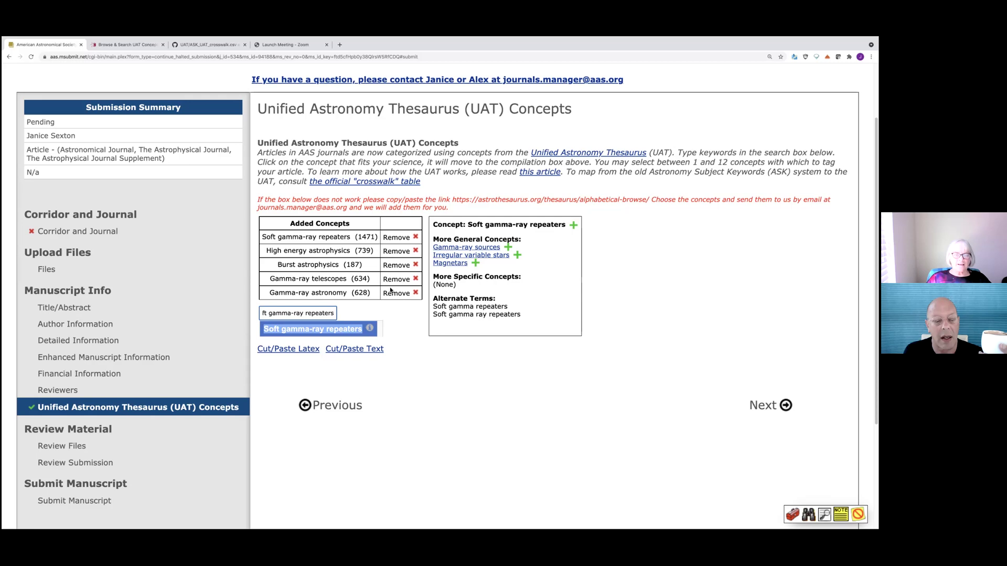
pyautogui.click(73, 446)
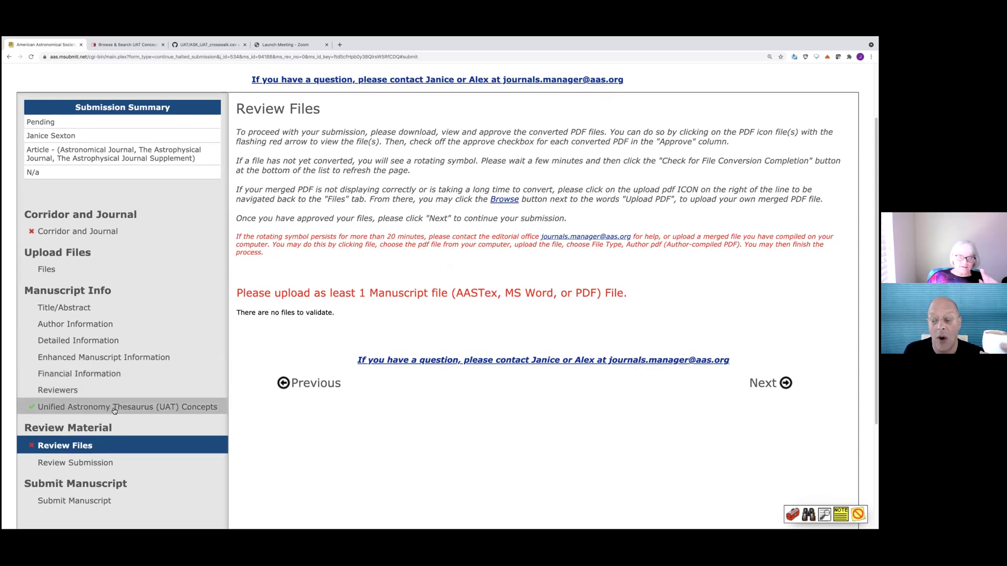
# - Return to the UAT Concepts step, now marked complete with five added concepts
pyautogui.click(115, 409)
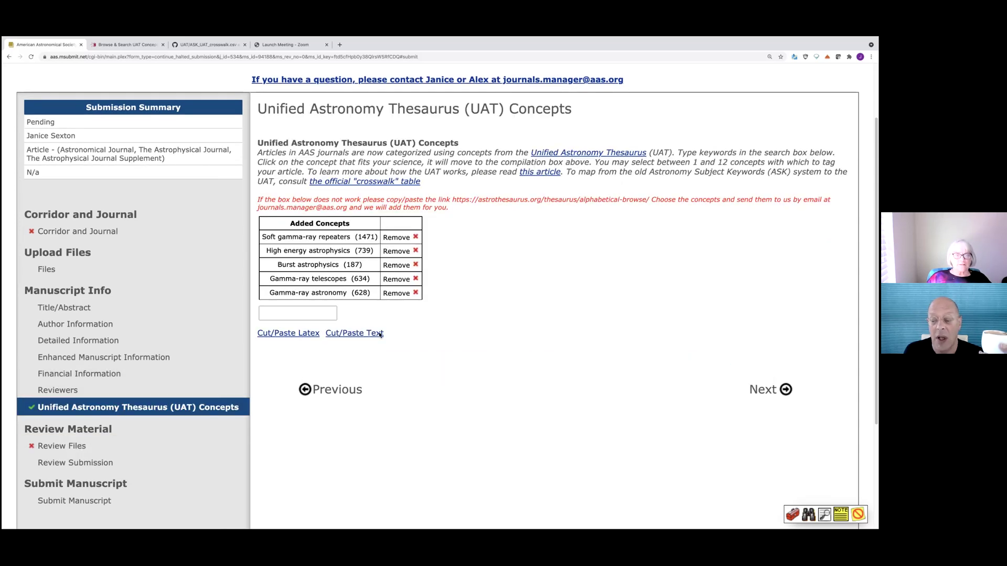
pyautogui.click(308, 316)
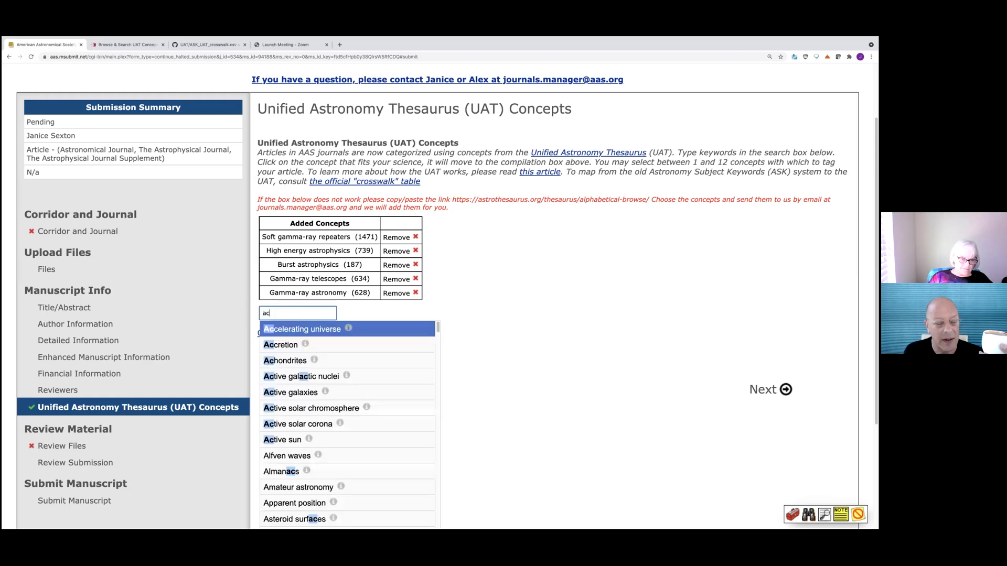
pyautogui.press('BackSpace')
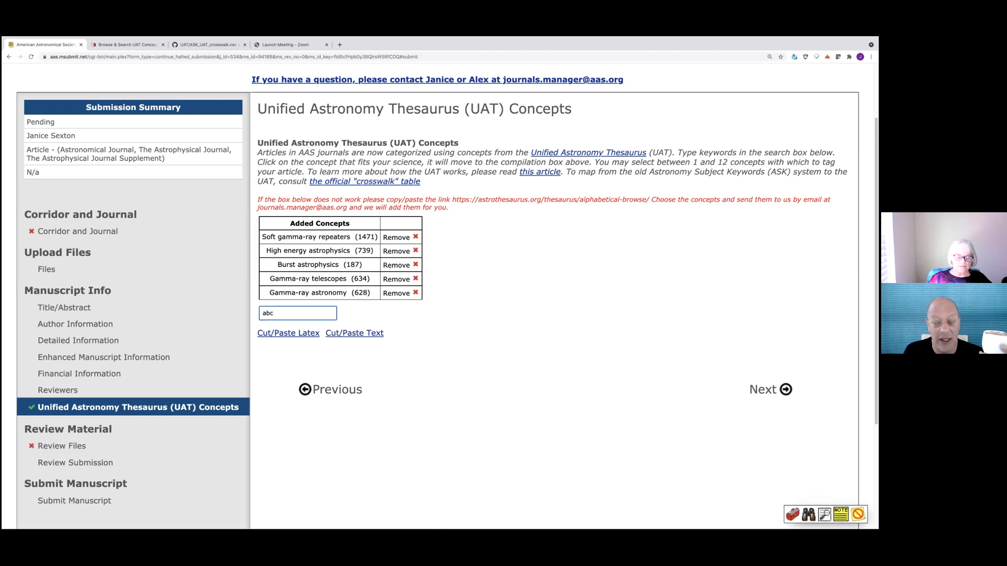
pyautogui.press('BackSpace')
pyautogui.press('BackSpace')
pyautogui.press('BackSpace')
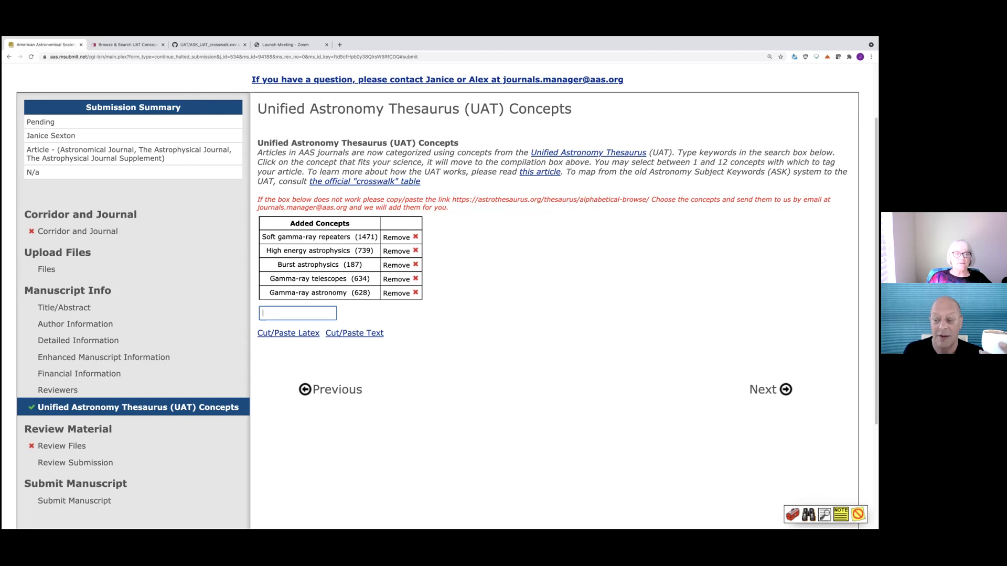
pyautogui.write('frank')
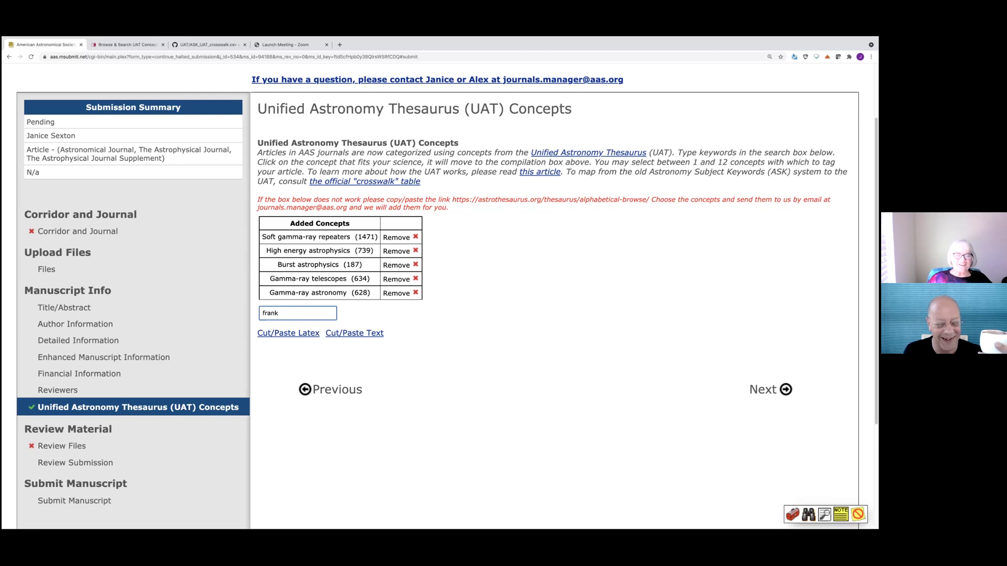
pyautogui.press('BackSpace')
pyautogui.press('BackSpace')
pyautogui.press('BackSpace')
pyautogui.press('BackSpace')
pyautogui.press('BackSpace')
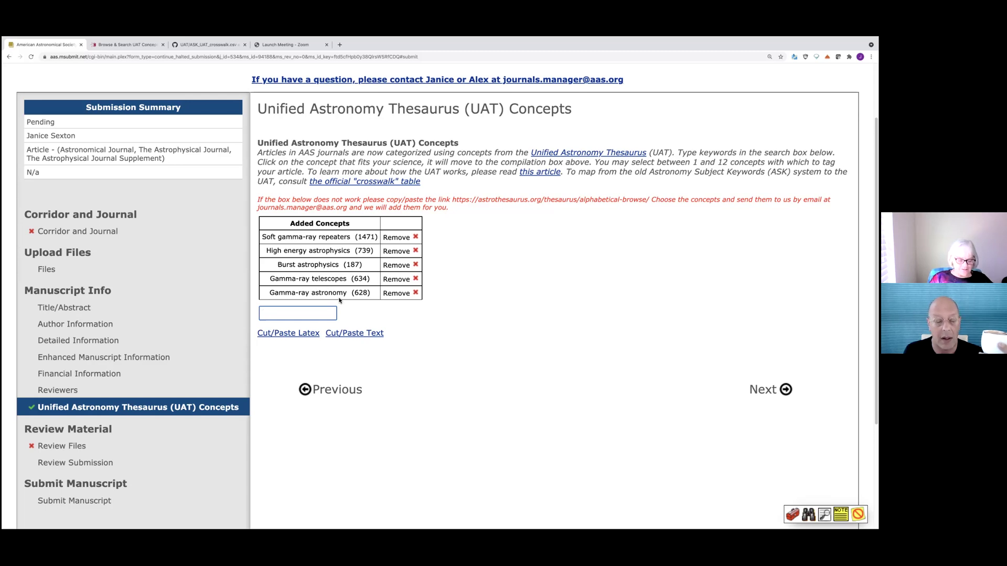
# - Search 'cosmolog' and add Cosmology (343) as the sixth concept
pyautogui.write('cosmology')
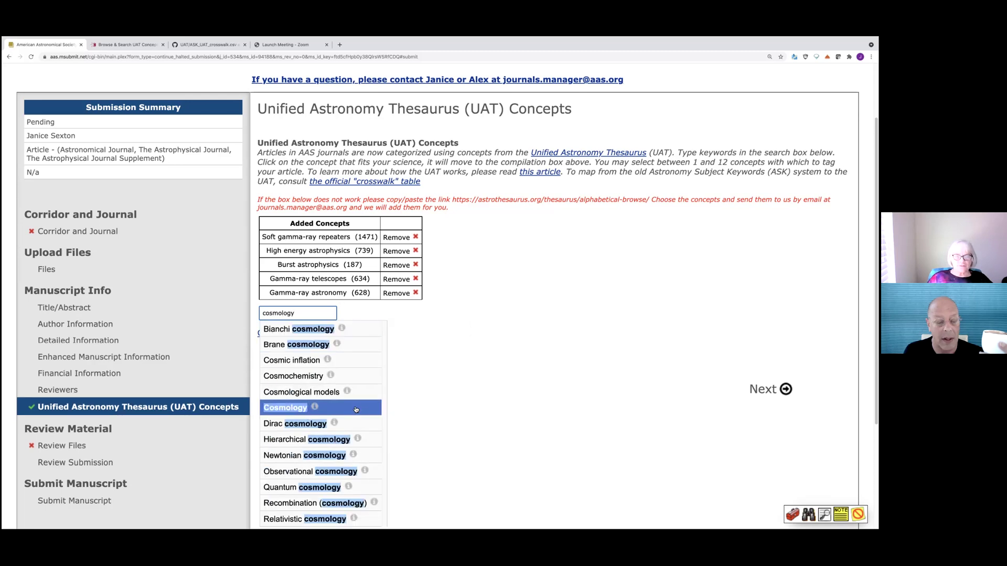
pyautogui.scroll(-3, 356, 406)
pyautogui.press('Up')
pyautogui.press('Up')
pyautogui.press('Up')
pyautogui.press('Up')
pyautogui.press('Up')
pyautogui.press('Up')
pyautogui.press('Up')
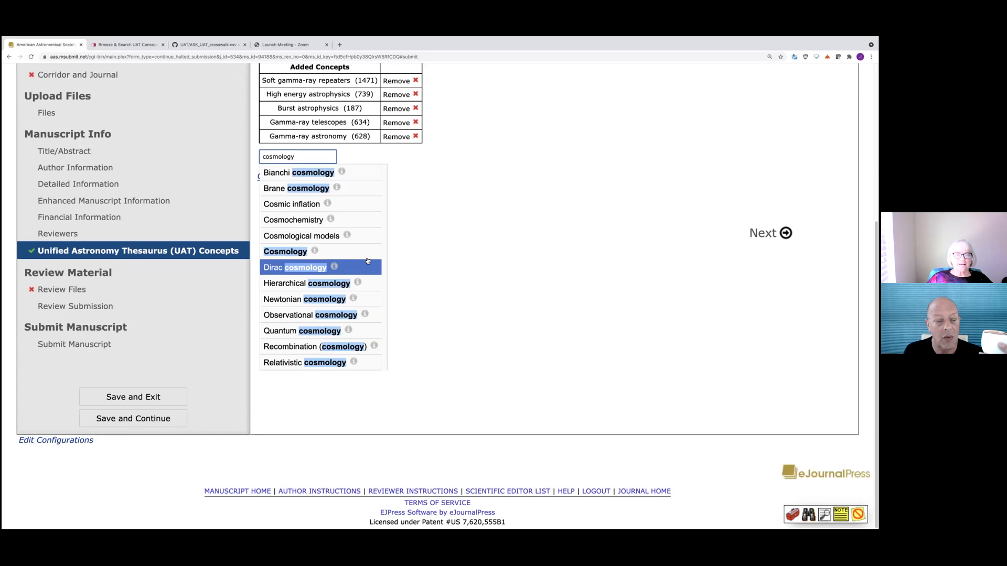
pyautogui.scroll(4, 373, 371)
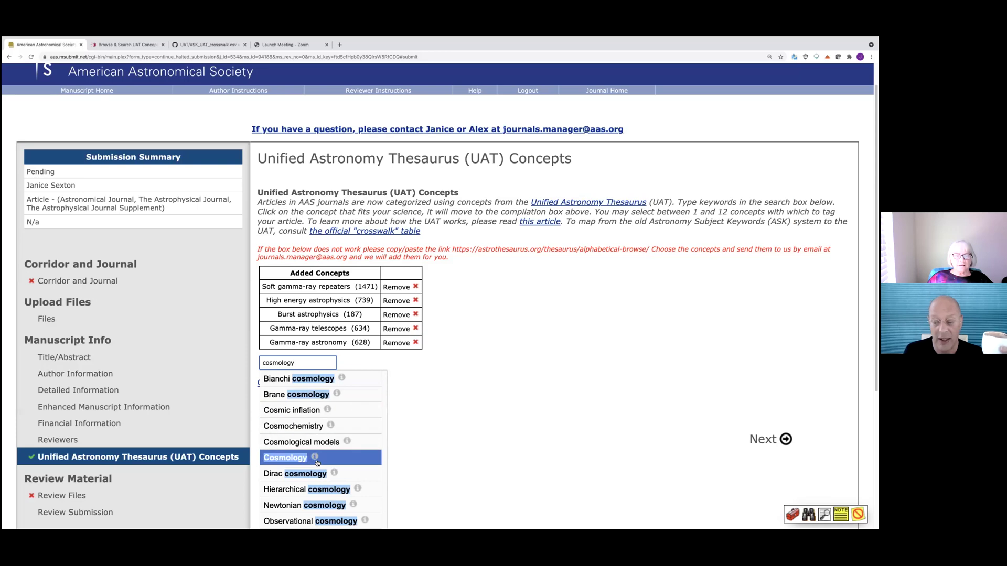
pyautogui.scroll(-1, 317, 461)
pyautogui.scroll(-4, 318, 462)
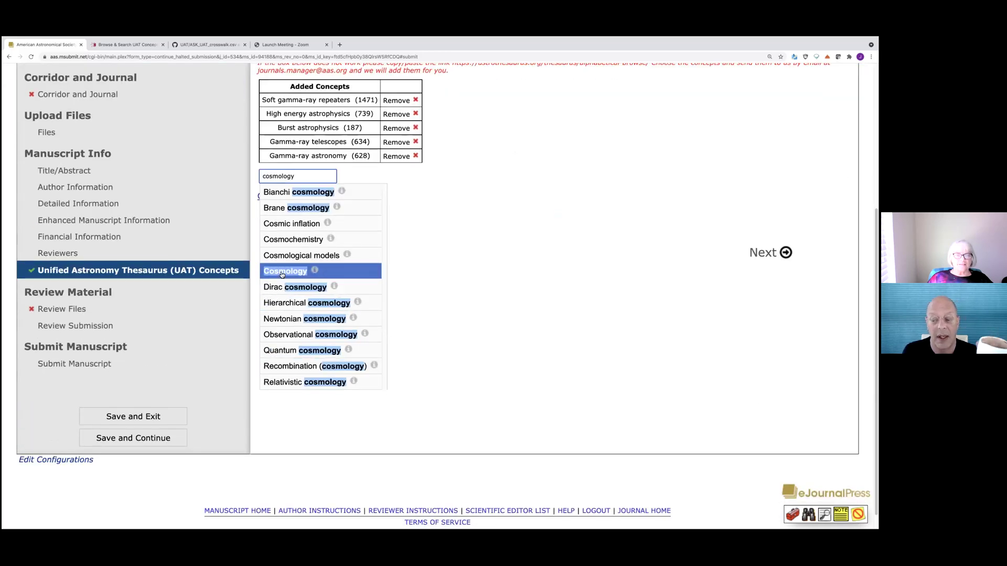
pyautogui.click(282, 272)
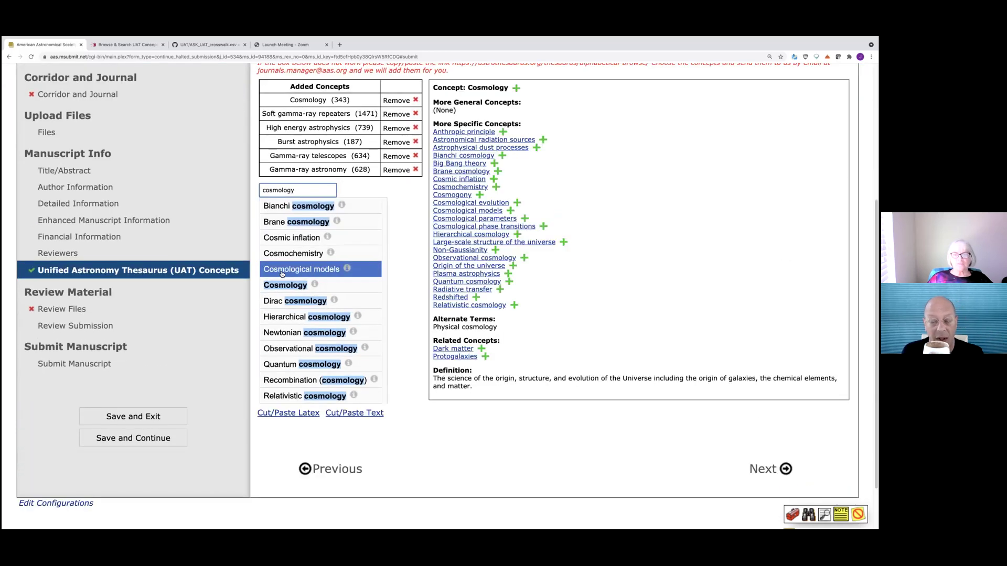
# - Add 'Large-scale structure of the universe' (902) by searching 'the universe' and picking its suggestion
pyautogui.click(541, 244)
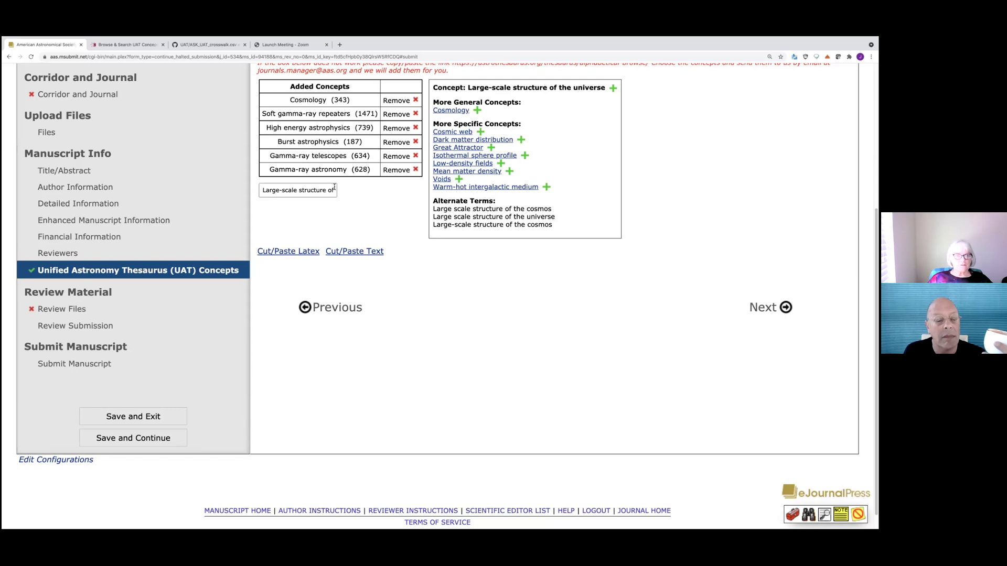
pyautogui.click(293, 190)
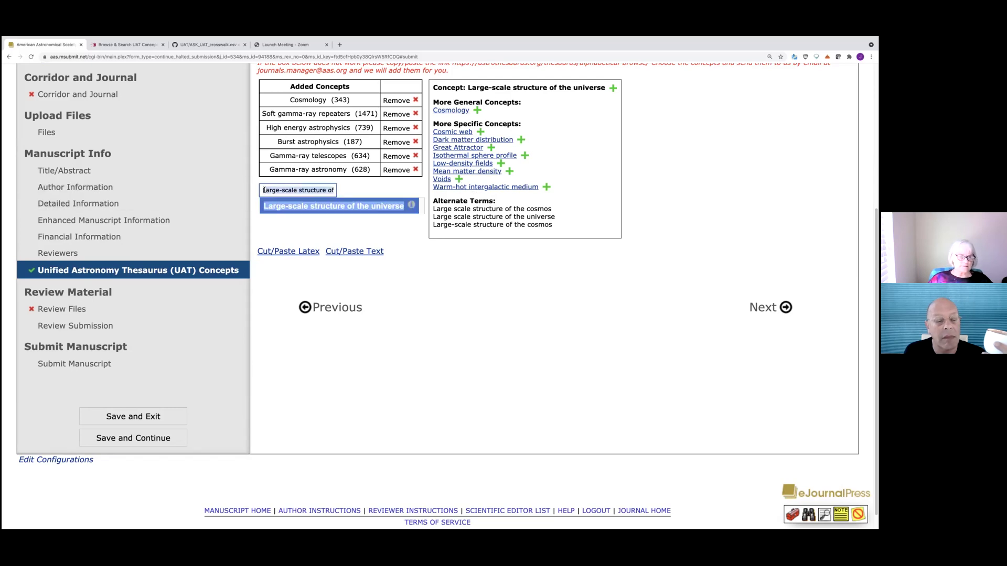
pyautogui.moveTo(264, 190); pyautogui.dragTo(333, 190)
pyautogui.write('Llar')
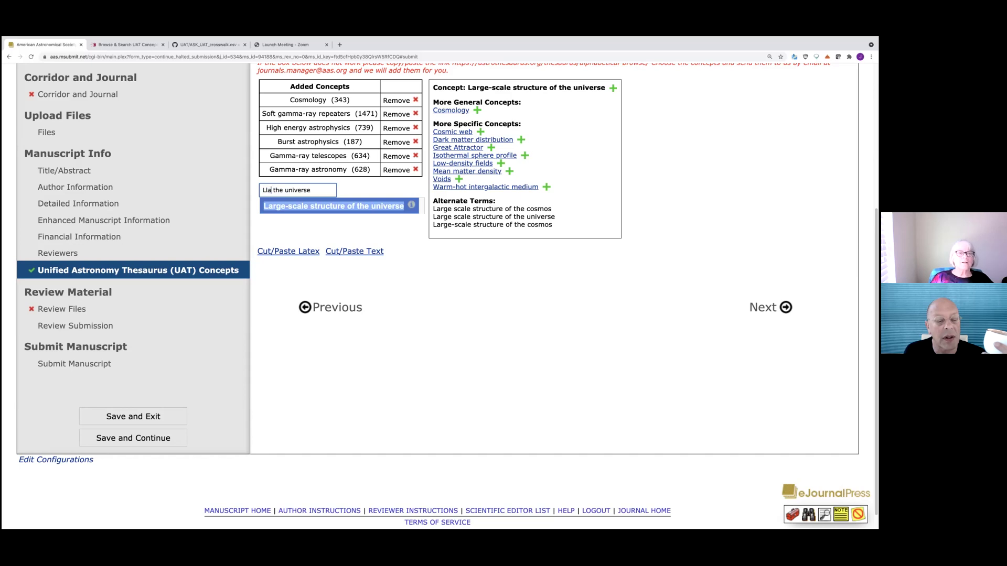
pyautogui.press('BackSpace')
pyautogui.press('BackSpace')
pyautogui.press('BackSpace')
pyautogui.press('BackSpace')
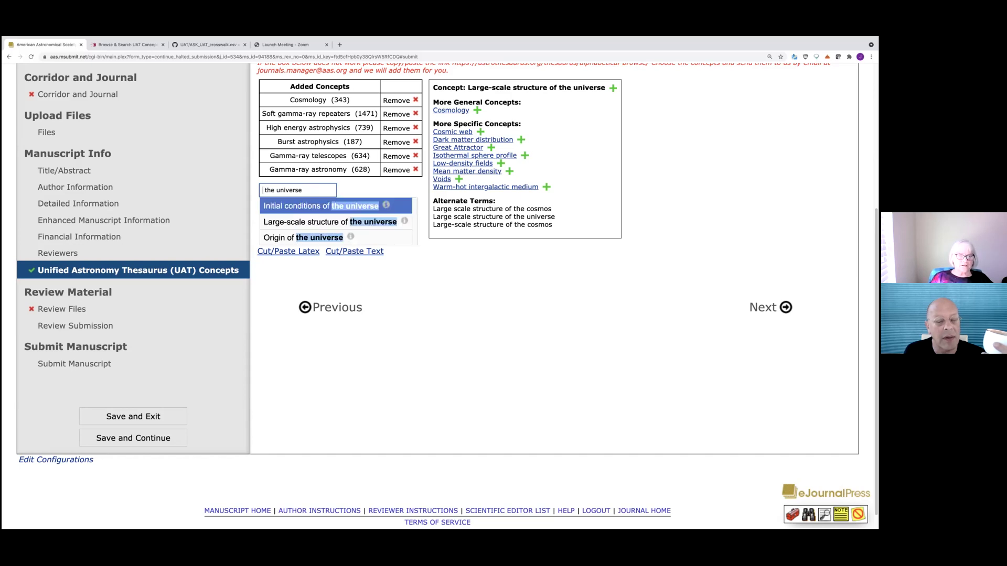
pyautogui.click(315, 222)
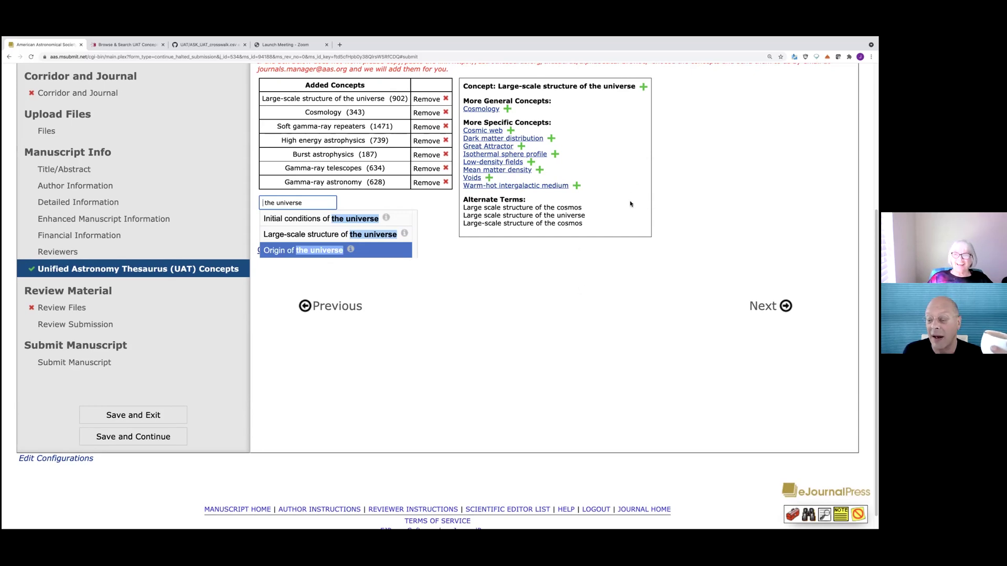
pyautogui.scroll(5, 629, 202)
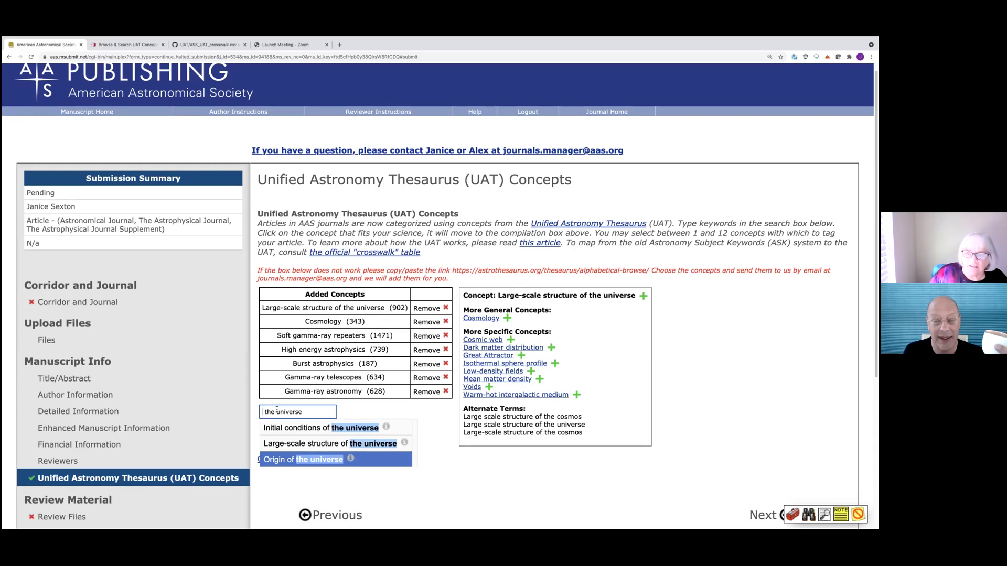
pyautogui.press('Down')
pyautogui.press('Up')
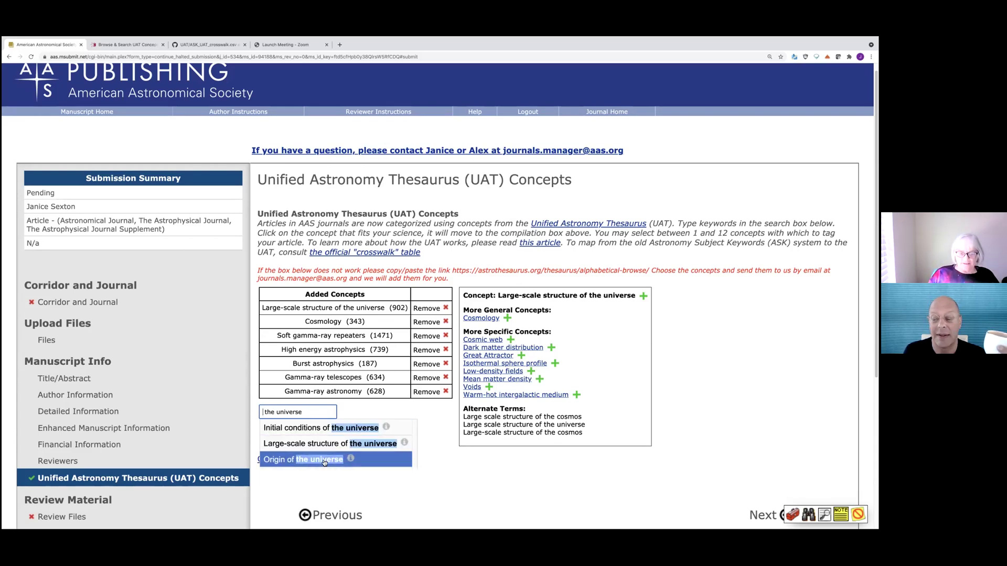
# - Add Voids (1779) to the Added Concepts list
pyautogui.press('Down')
pyautogui.moveTo(315, 414); pyautogui.dragTo(251, 412)
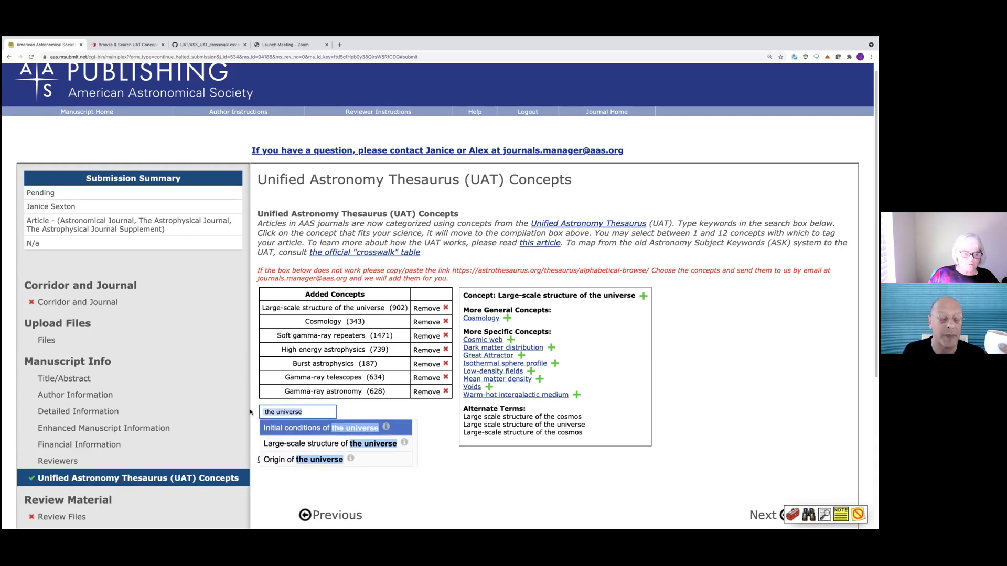
pyautogui.scroll(1, 251, 413)
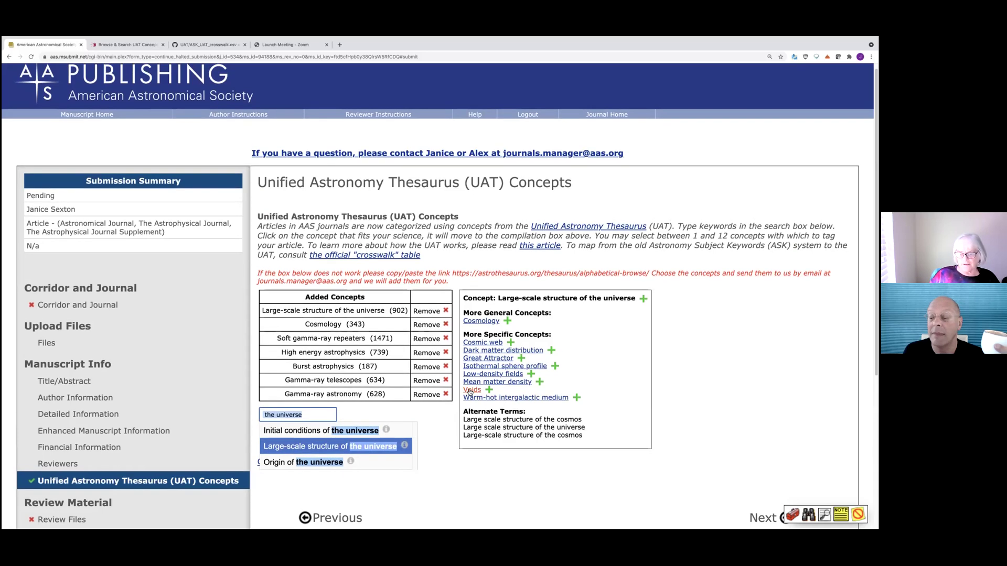
pyautogui.click(468, 388)
pyautogui.click(294, 417)
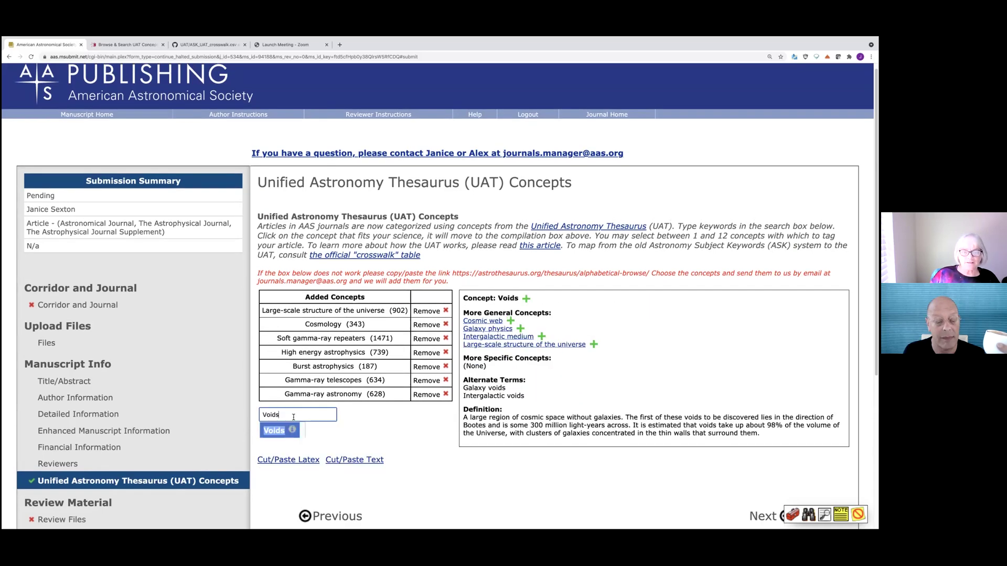
pyautogui.press('Return')
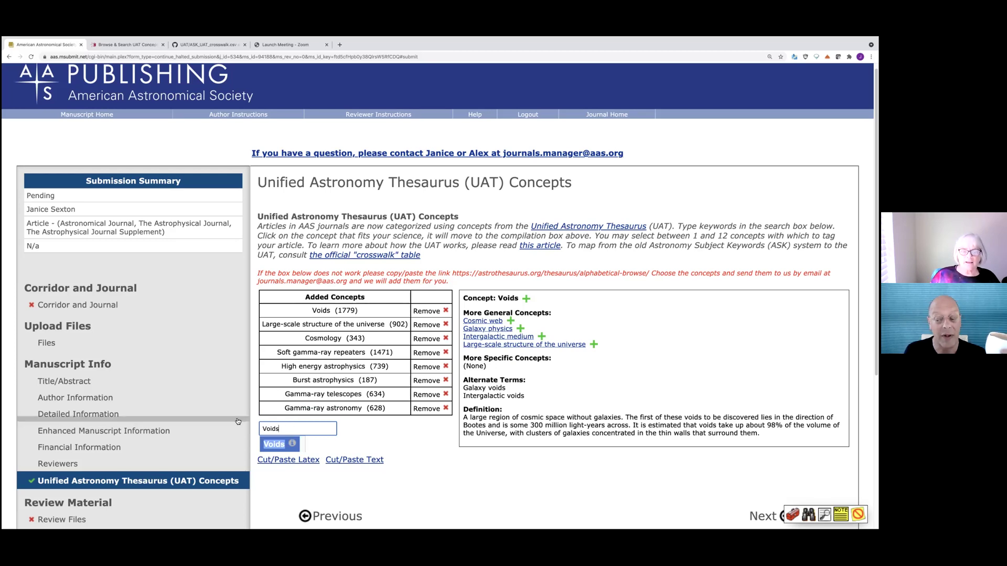
pyautogui.click(566, 515)
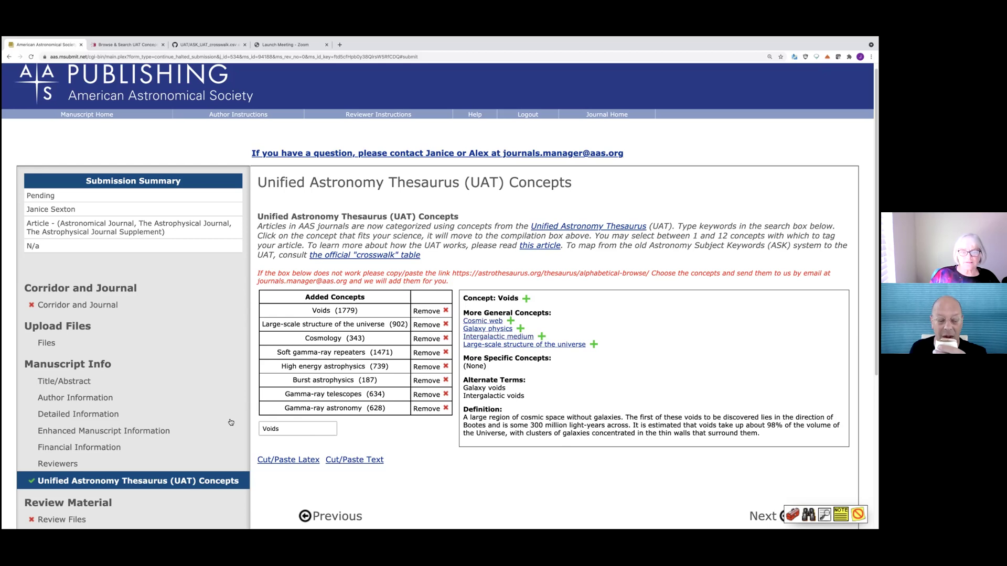
# - Add Cosmic web (330) to the Added Concepts list, bringing the total to nine
pyautogui.click(493, 321)
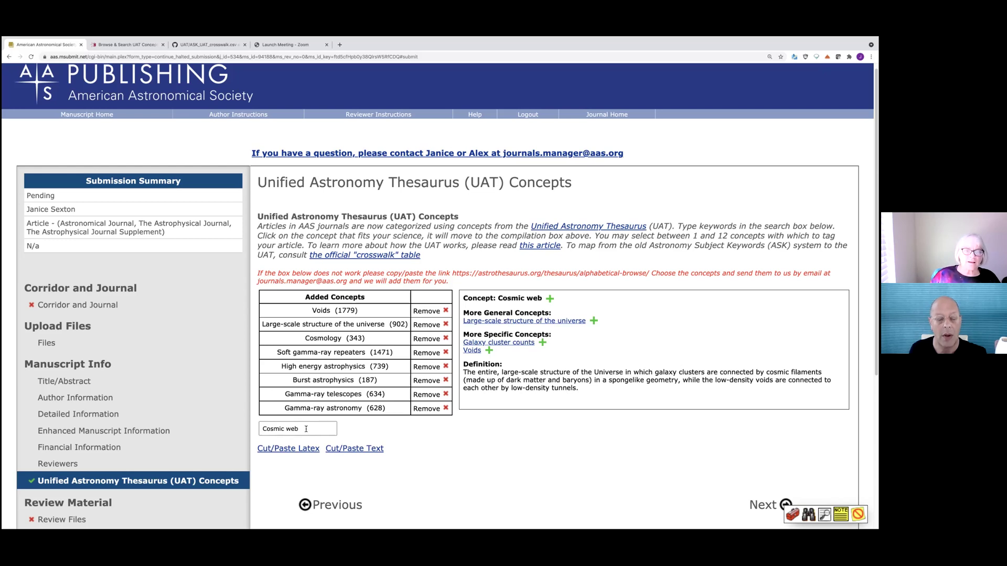
pyautogui.scroll(1, 305, 429)
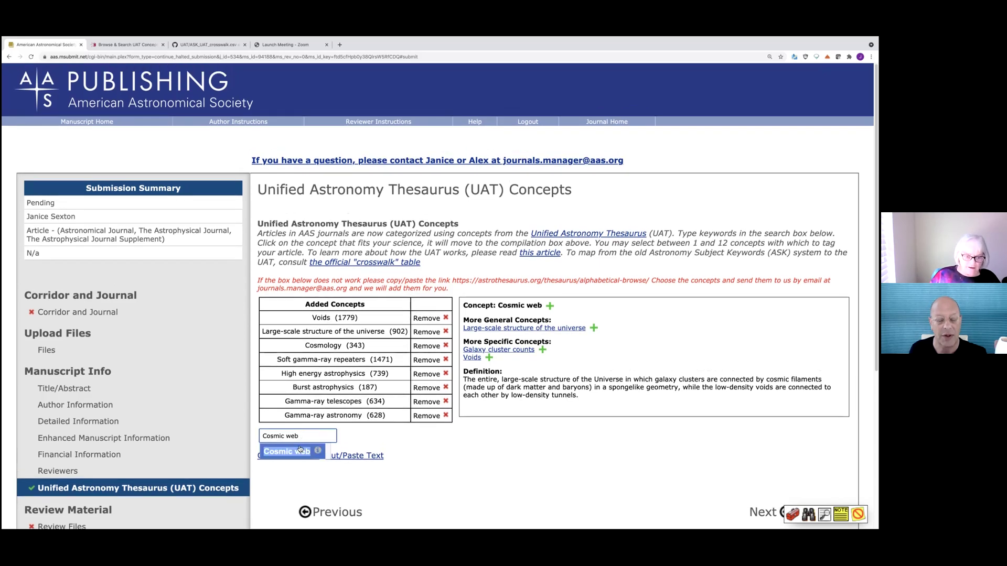
pyautogui.click(294, 451)
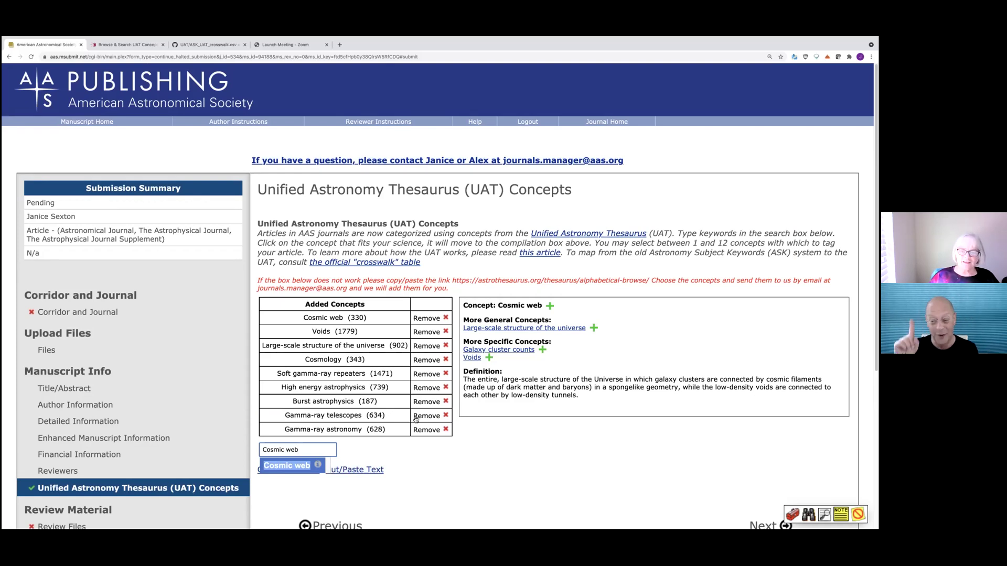
pyautogui.scroll(-1, 498, 377)
pyautogui.click(579, 339)
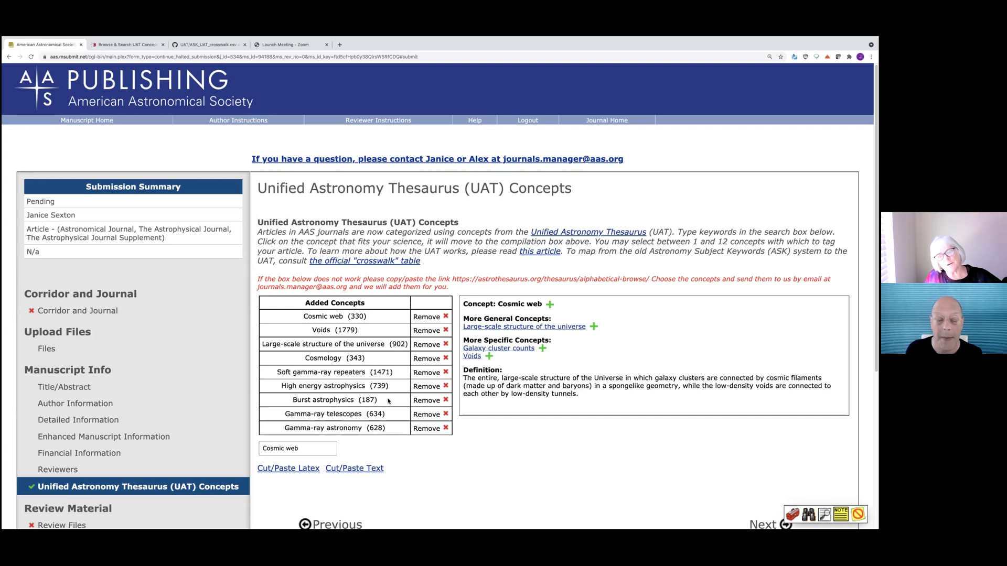
# - Remove Cosmic web, Voids, Large-scale structure of the universe and Cosmology from Added Concepts
pyautogui.click(446, 318)
pyautogui.click(445, 317)
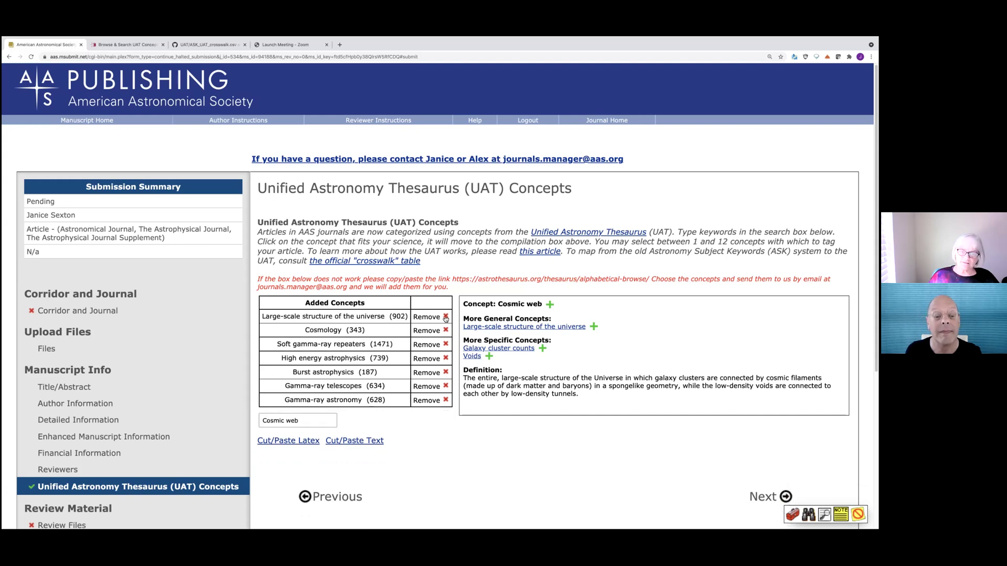
pyautogui.click(446, 316)
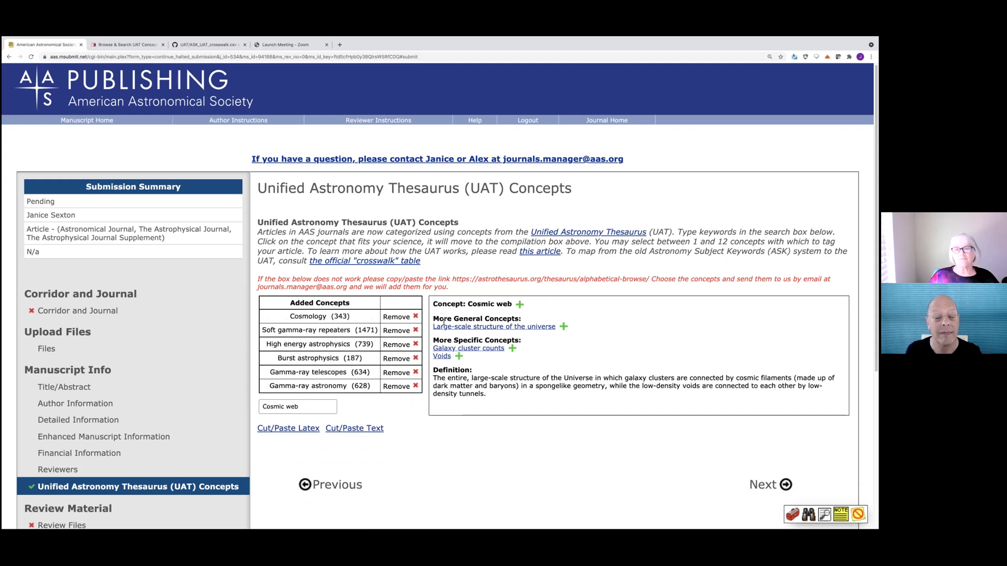
pyautogui.click(416, 317)
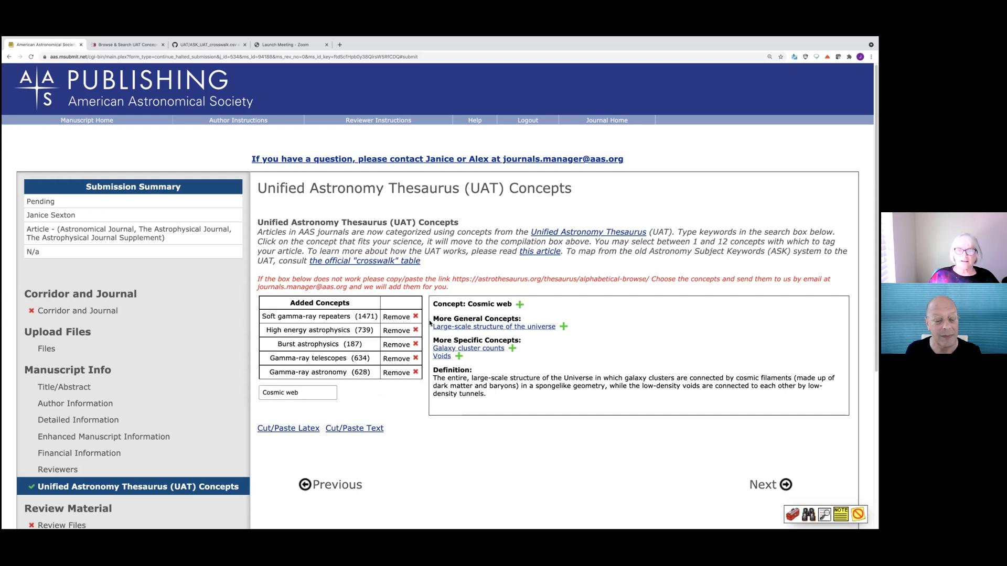
# - Add Galaxy cluster counts (583) to the Added Concepts list
pyautogui.click(496, 350)
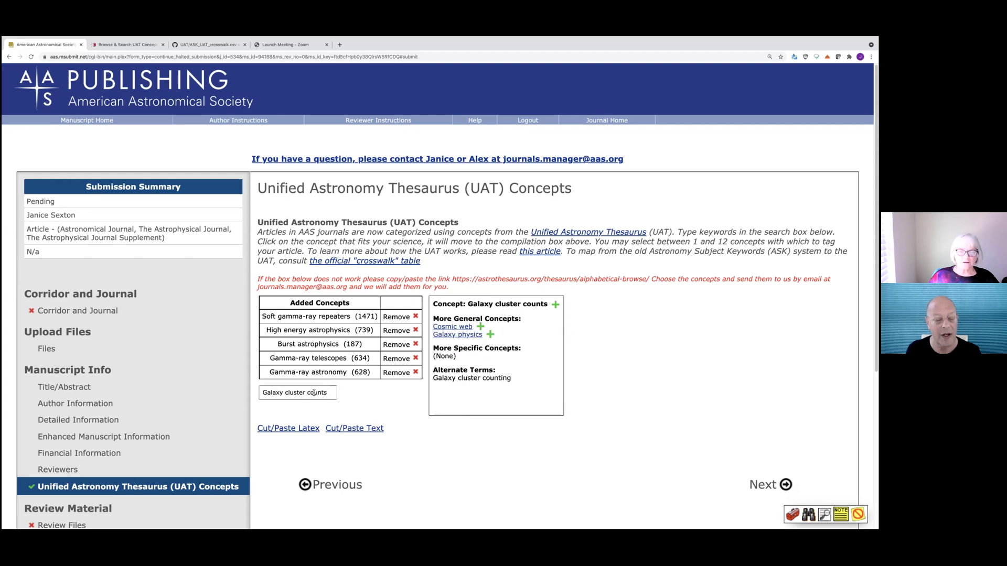
pyautogui.click(330, 391)
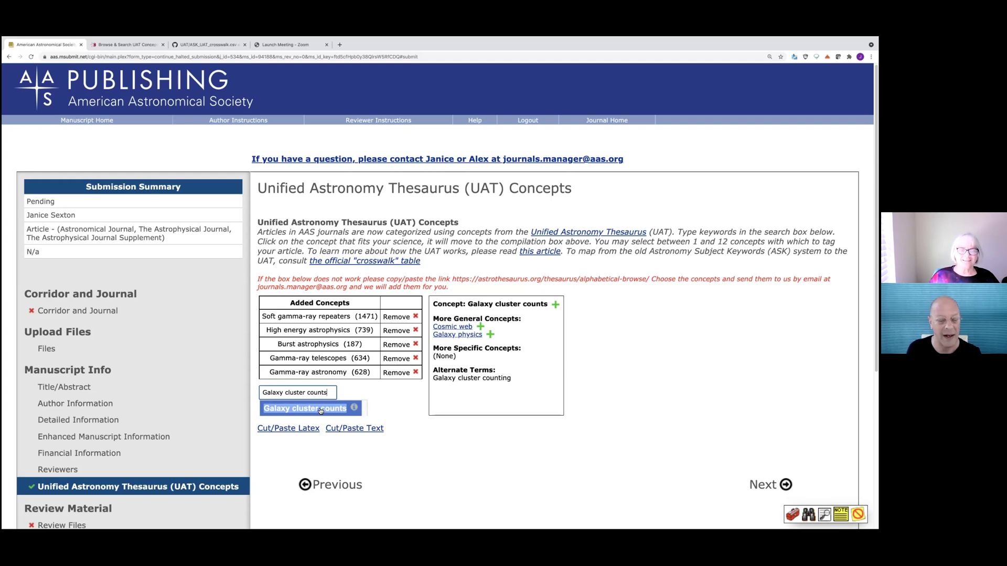
pyautogui.click(321, 410)
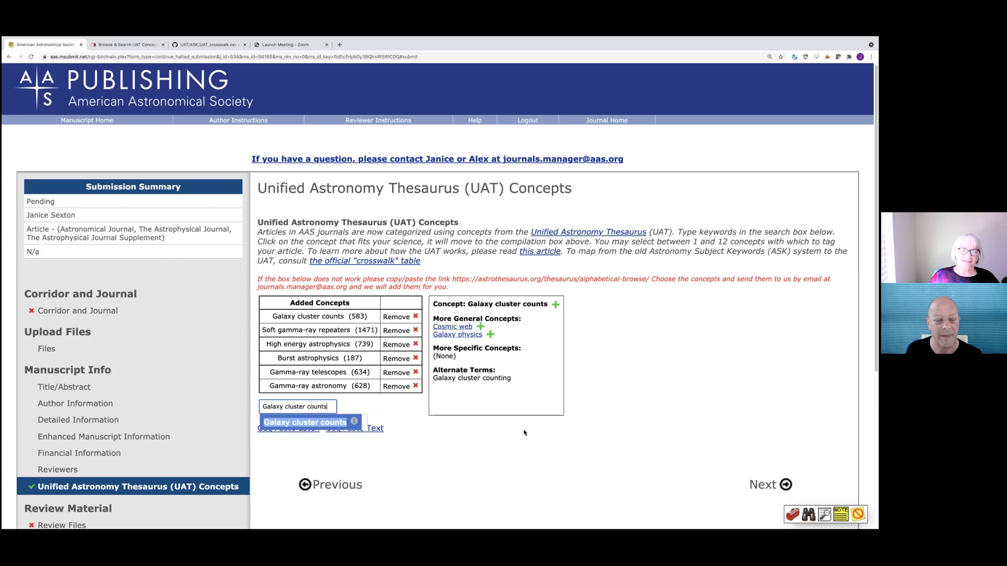
pyautogui.click(467, 338)
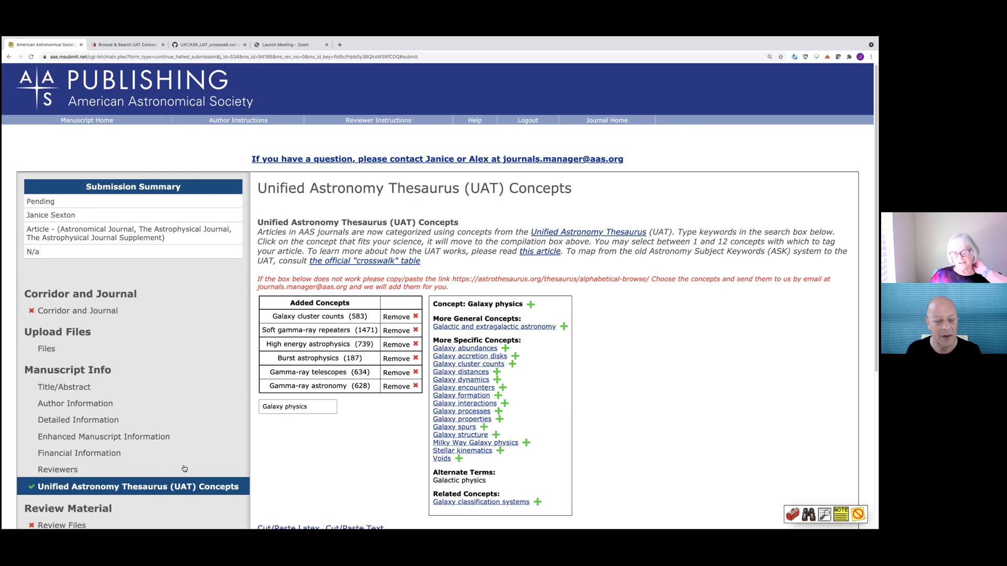
# - Add Milky Way Galaxy physics (1056) from the Galaxy physics suggestions, making seven concepts
pyautogui.click(326, 408)
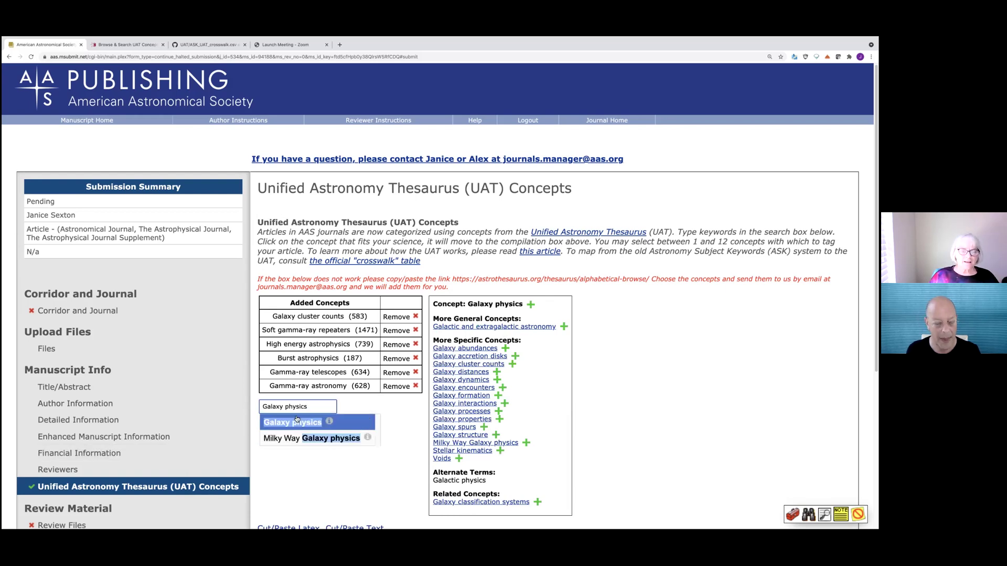
pyautogui.click(325, 442)
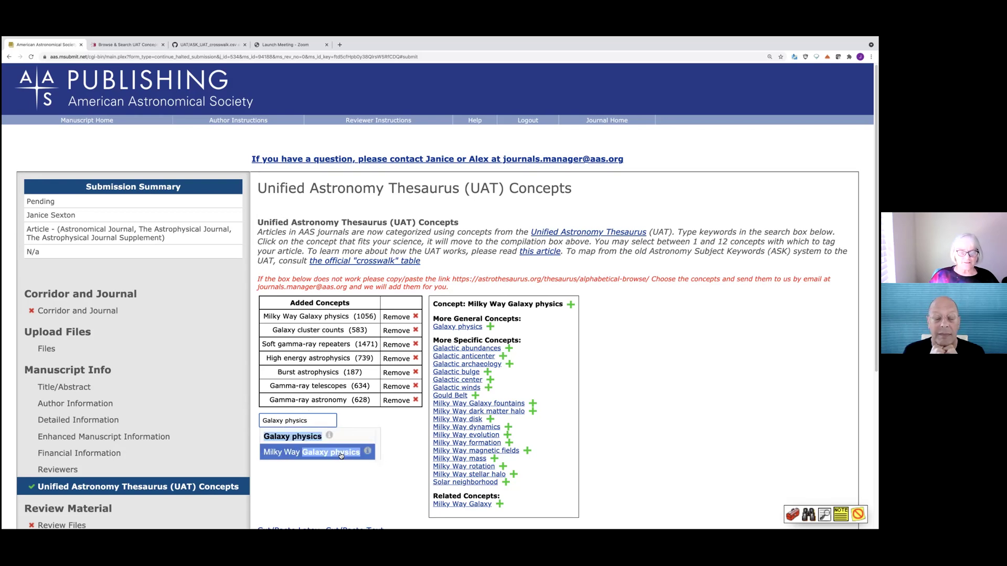
pyautogui.click(698, 340)
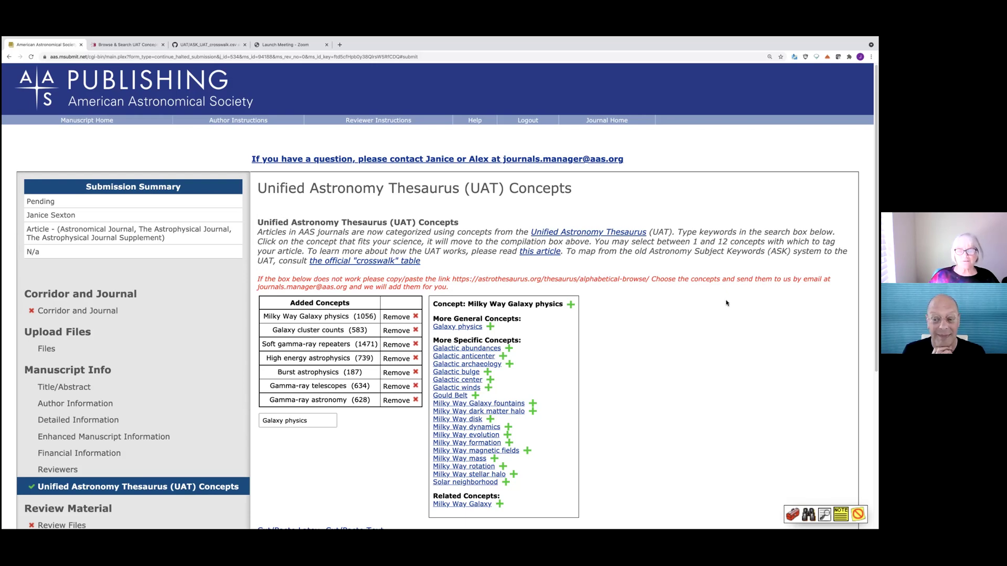
pyautogui.scroll(1, 737, 333)
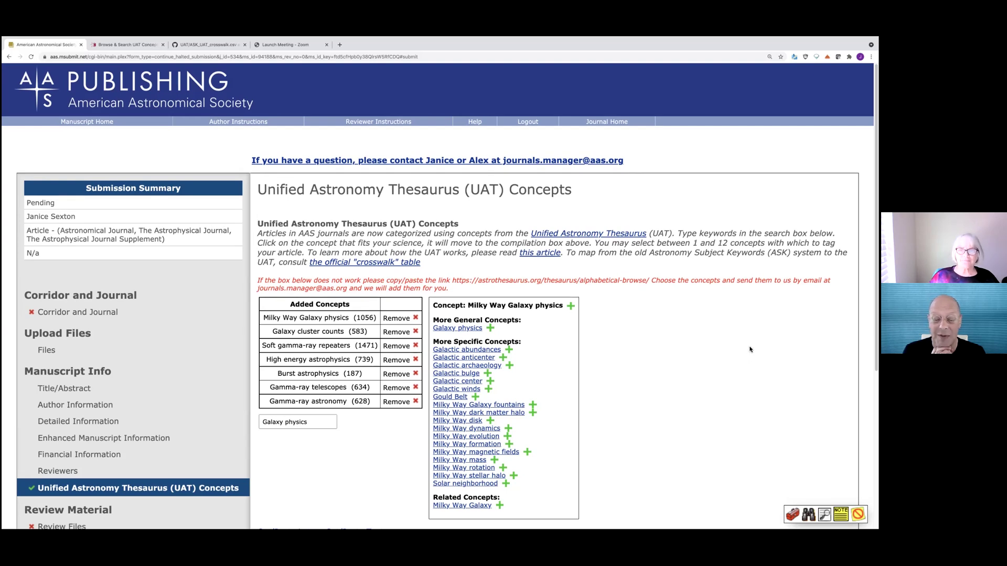
pyautogui.scroll(-3, 748, 351)
pyautogui.scroll(-4, 748, 350)
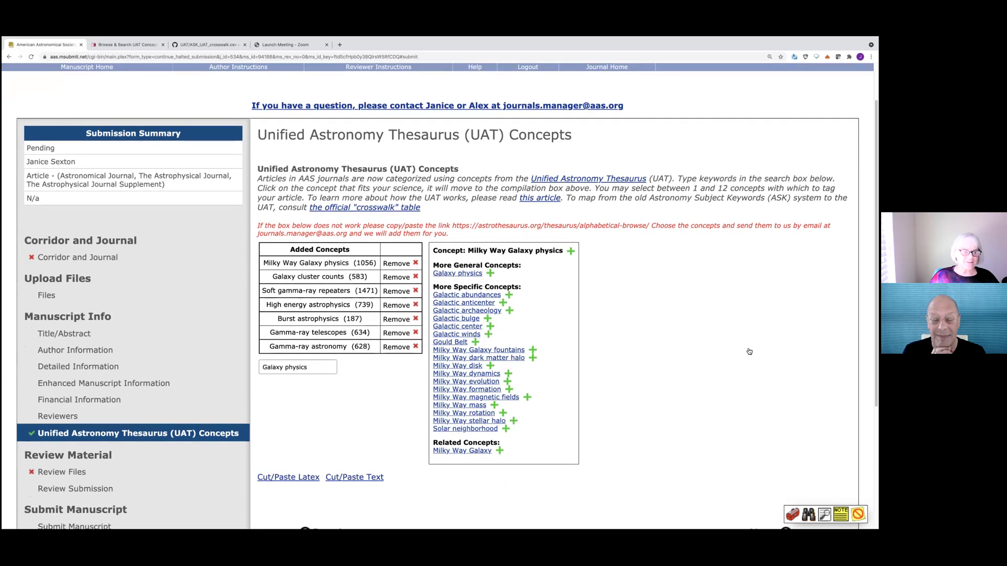
pyautogui.scroll(5, 747, 350)
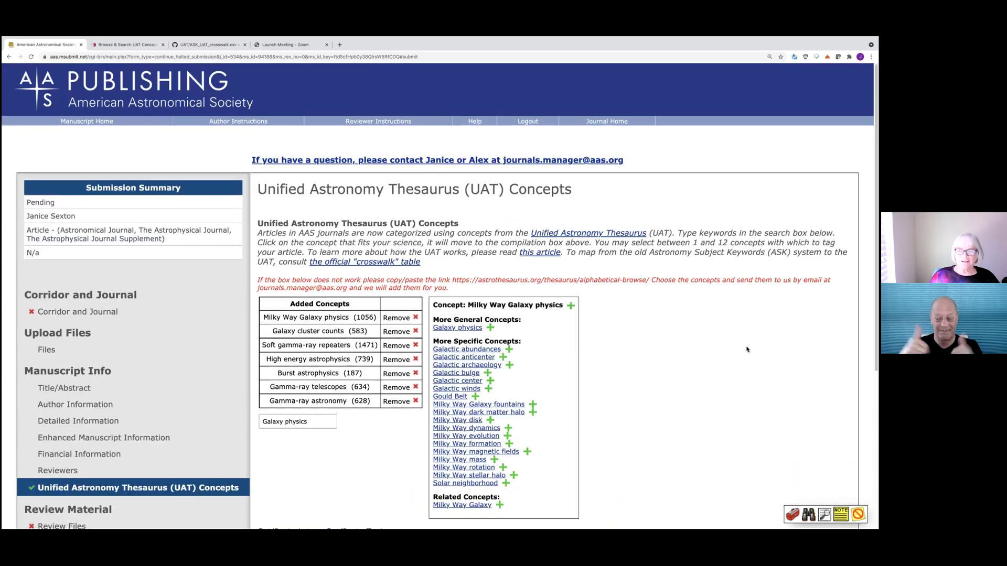
pyautogui.scroll(-5, 748, 350)
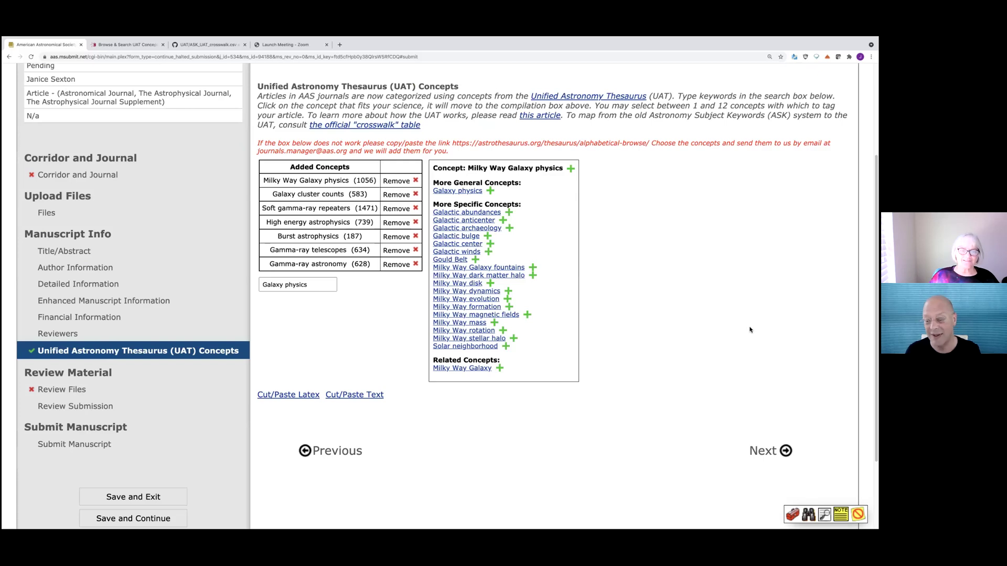
pyautogui.scroll(3, 750, 329)
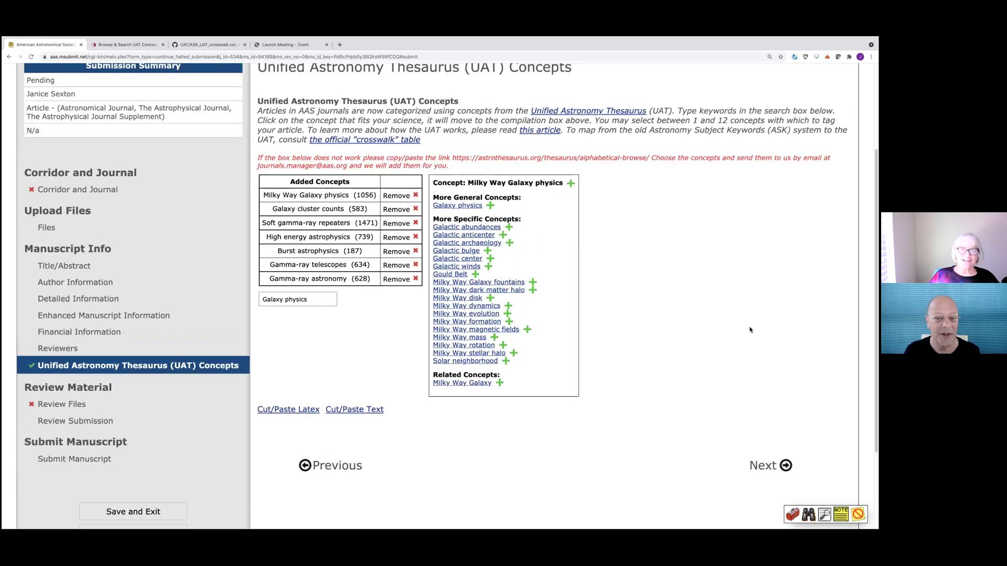
pyautogui.scroll(3, 750, 330)
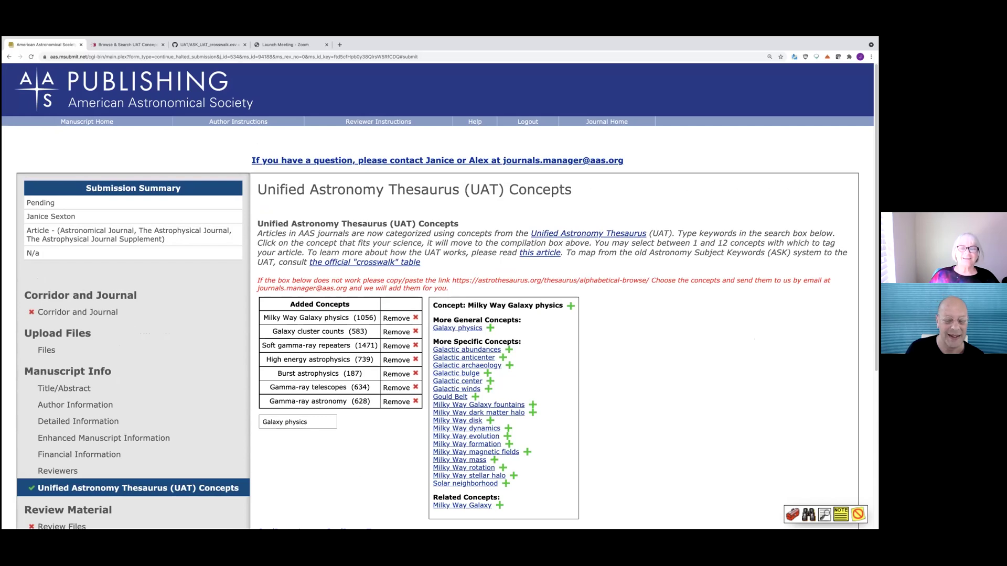